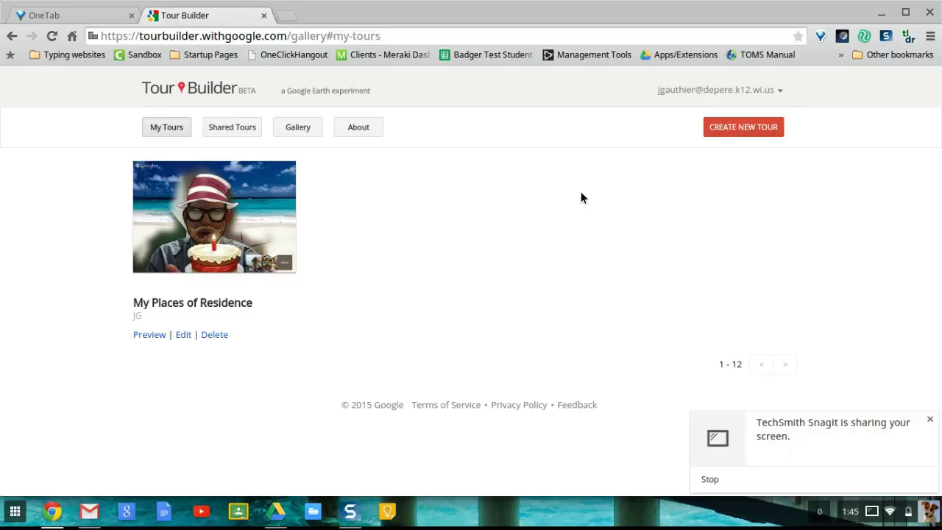
Create a new tour named "Colleges", with the author's initials as the author name
left_click(729, 127)
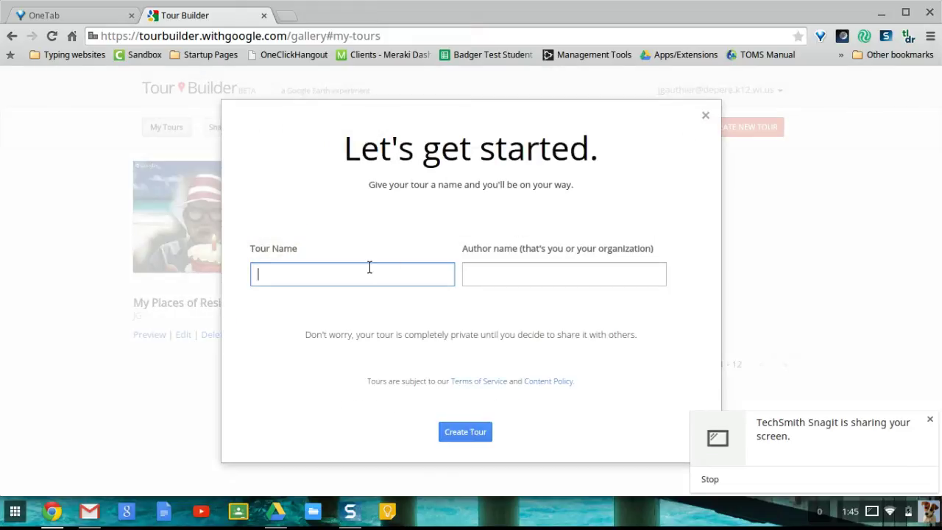
type("Colleges")
left_click(516, 276)
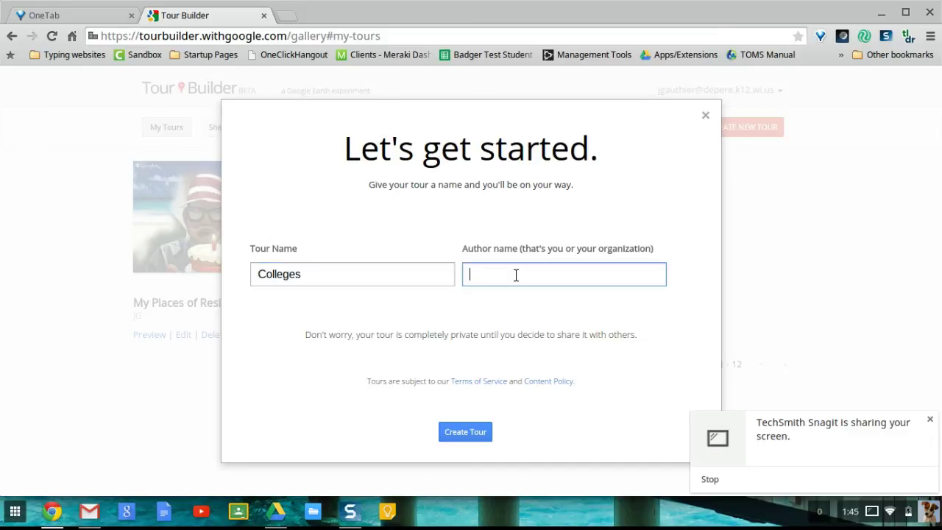
type("JG")
left_click(469, 424)
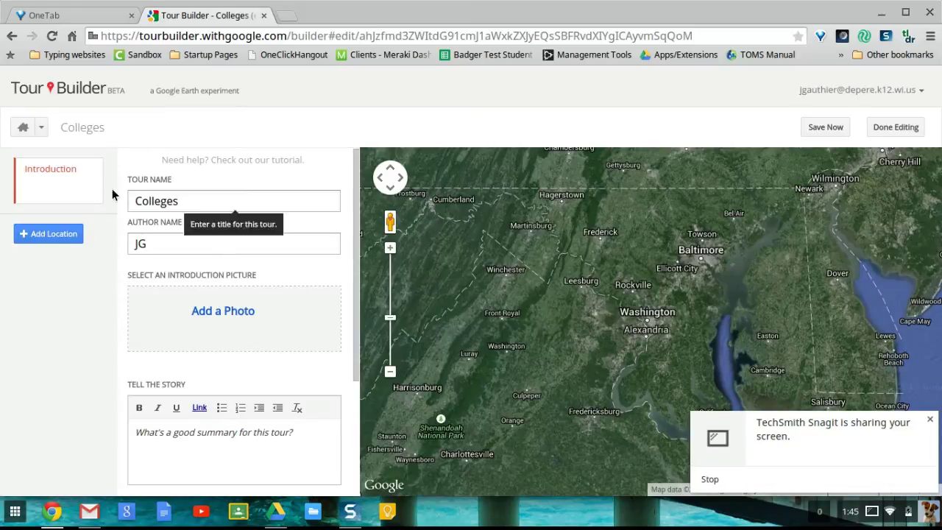
Set the type of story for the tour's introduction to Story 2D
left_click(182, 203)
left_click(166, 246)
scroll(166, 245, "down", 3)
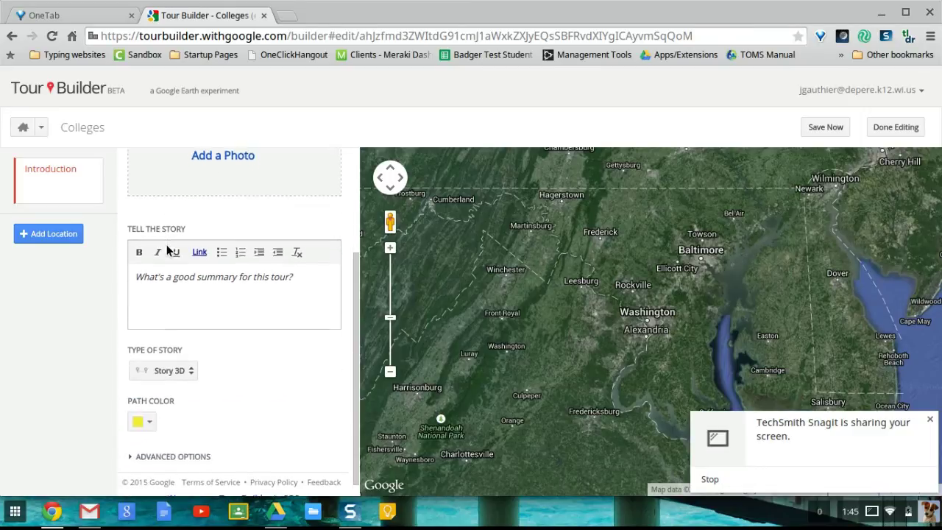
left_click(160, 273)
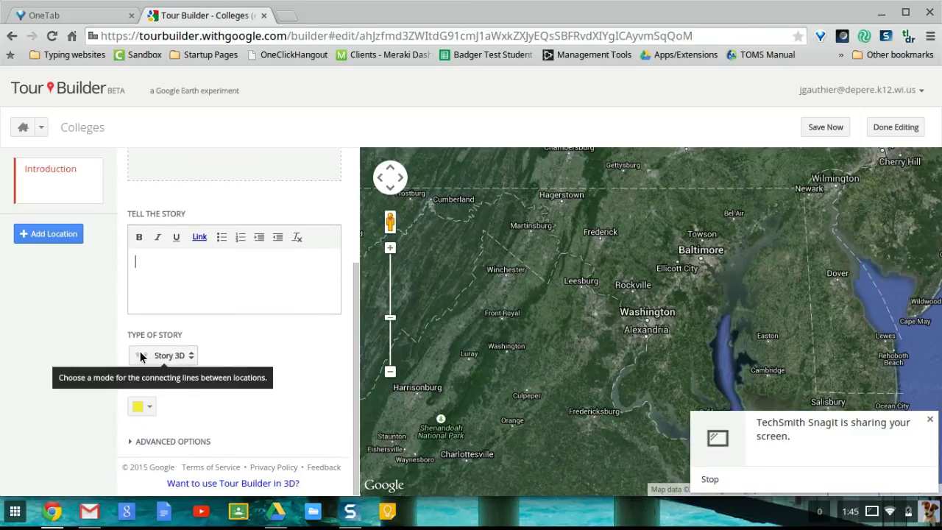
left_click(171, 357)
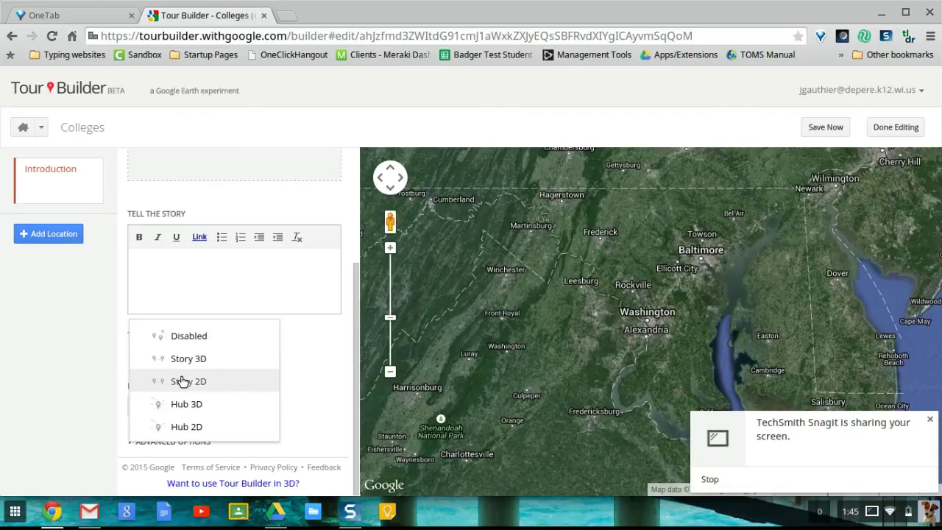
left_click(182, 380)
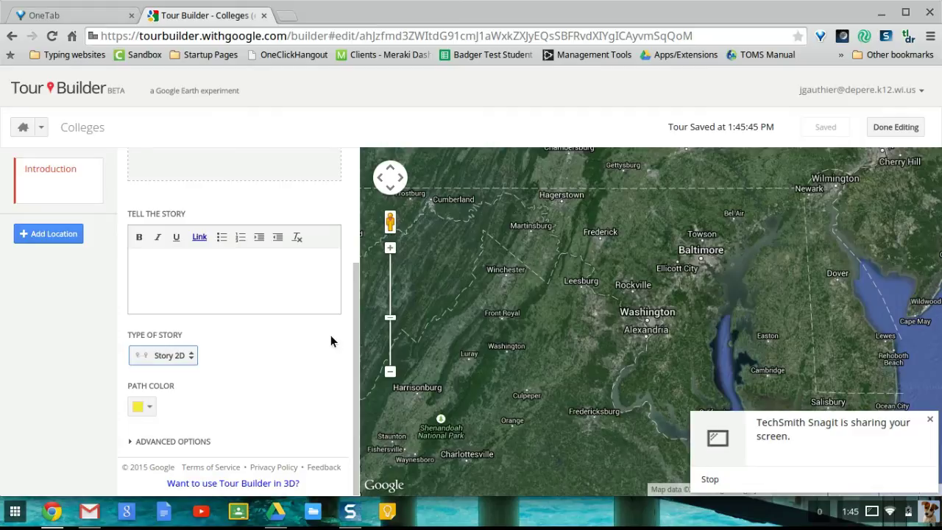
Change the tour's path color to black and expand the advanced options to view the map style settings
left_click(930, 419)
left_click(140, 407)
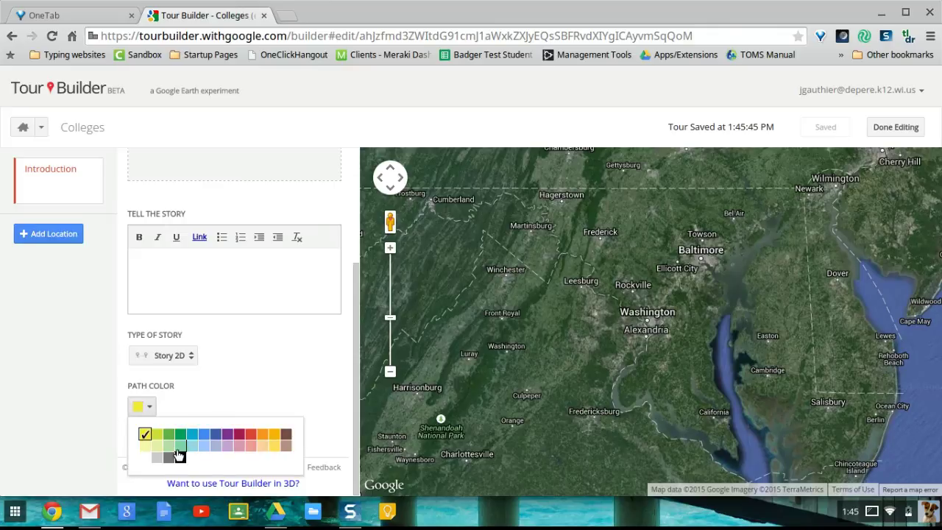
left_click(179, 457)
left_click(162, 440)
scroll(286, 392, "down", 2)
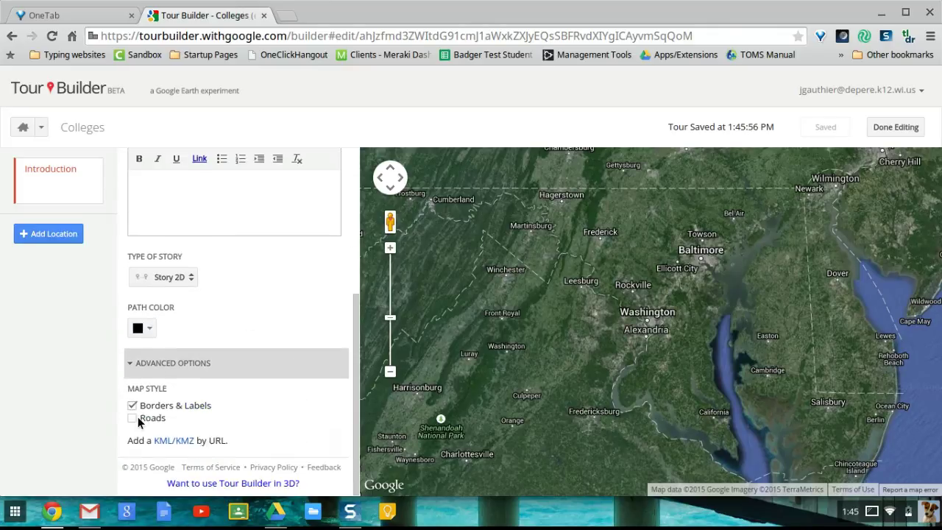
Write the introduction's story summary as "The colleges I attended"
scroll(191, 397, "up", 5)
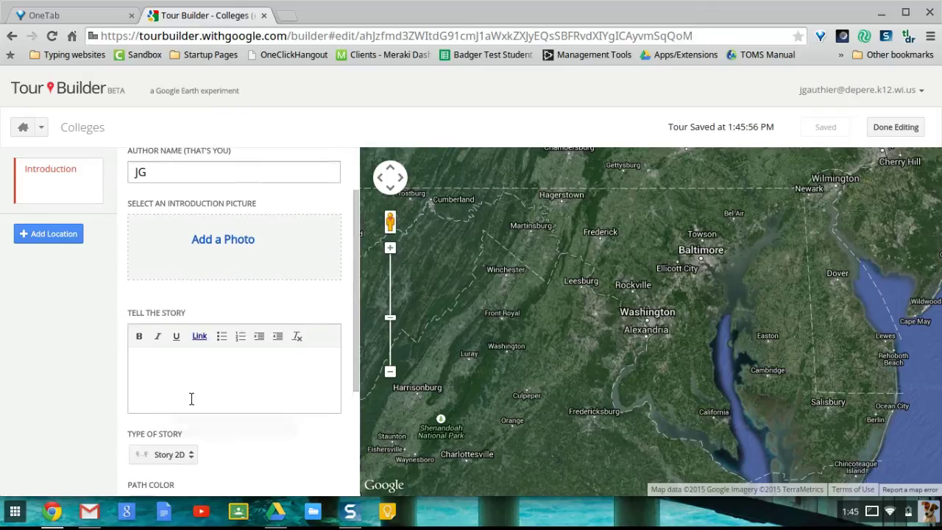
left_click(171, 446)
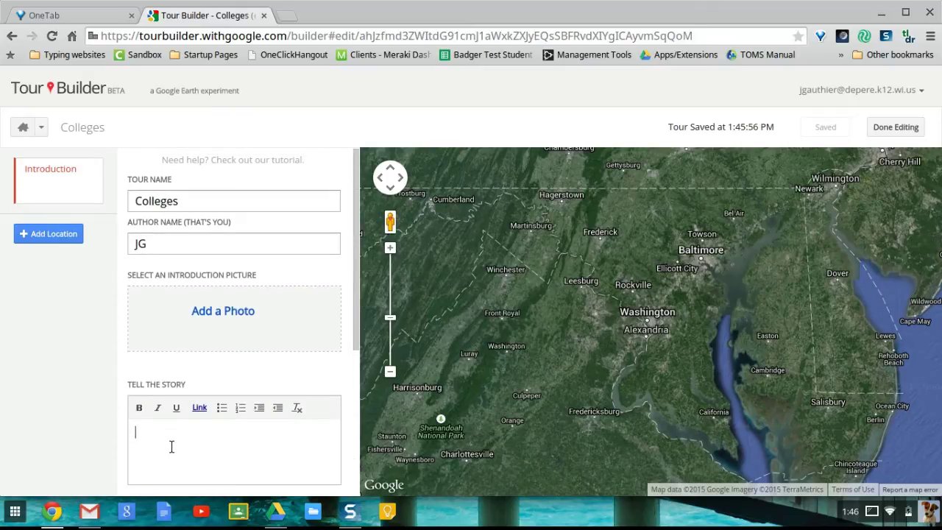
type("The college")
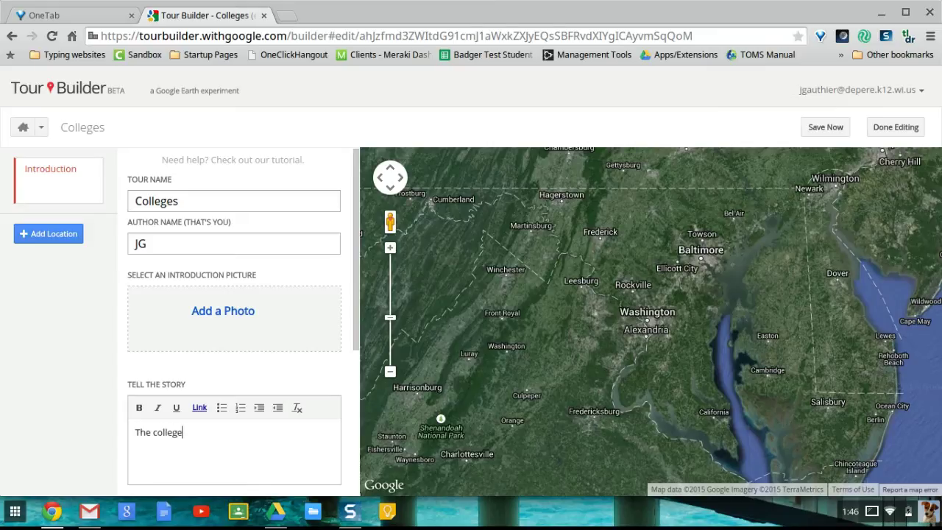
type("s the")
key("BackSpace")
key("BackSpace")
key("BackSpace")
type("I attended")
Add an introduction picture by searching Google images for "uw stout" and choosing the photo of the brick clock tower building
left_click(203, 311)
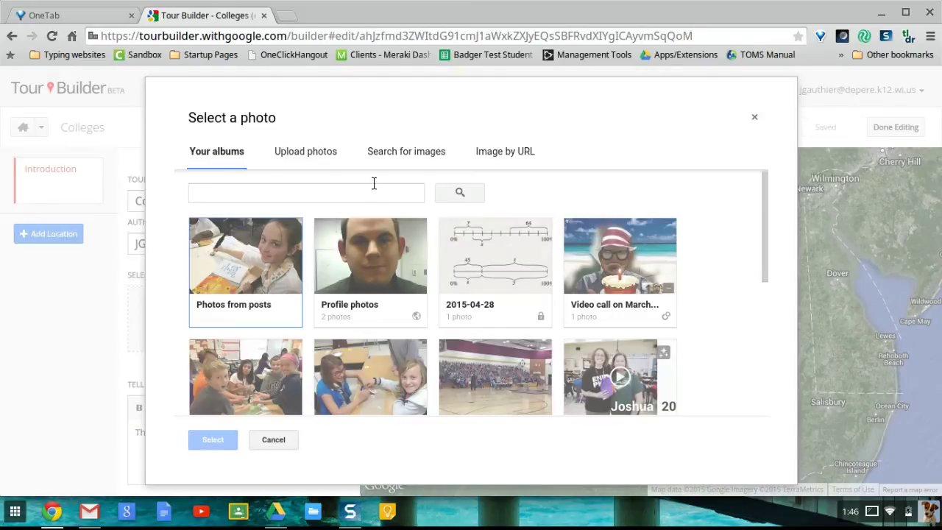
left_click(403, 154)
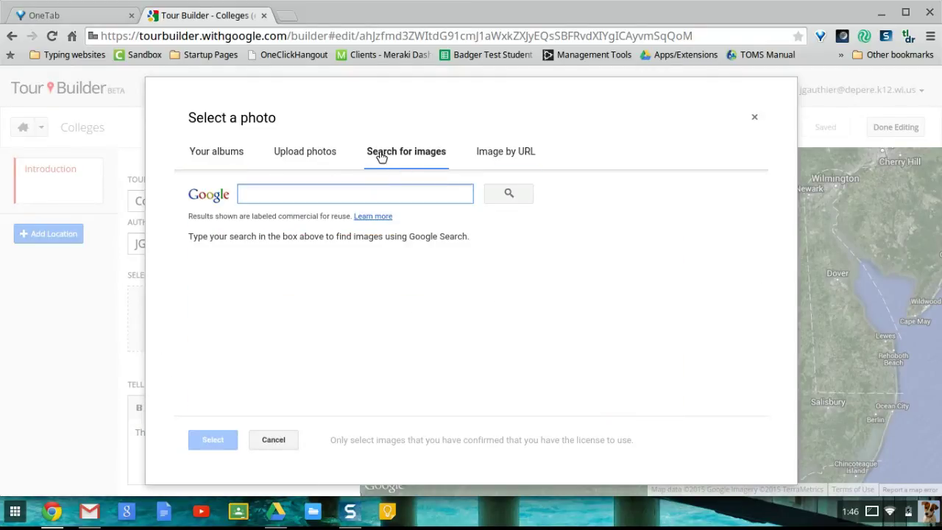
left_click(331, 155)
left_click(227, 151)
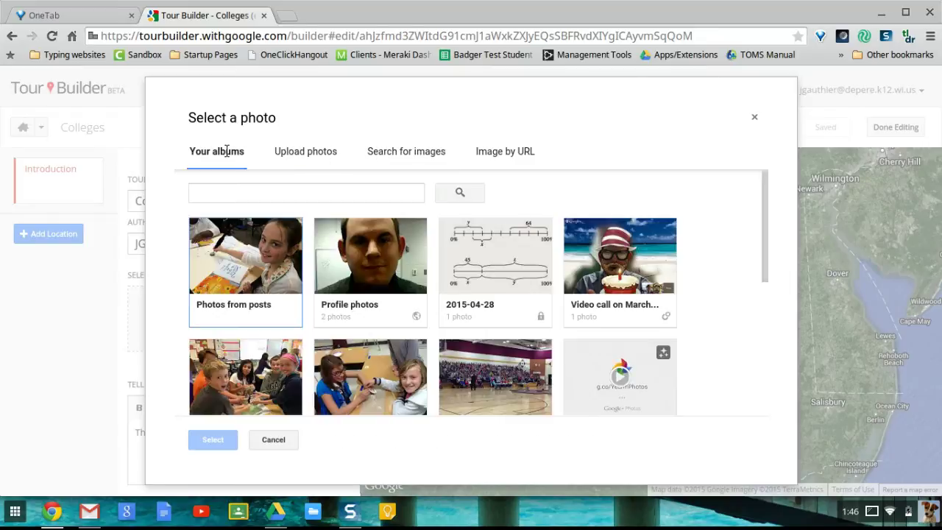
left_click(499, 150)
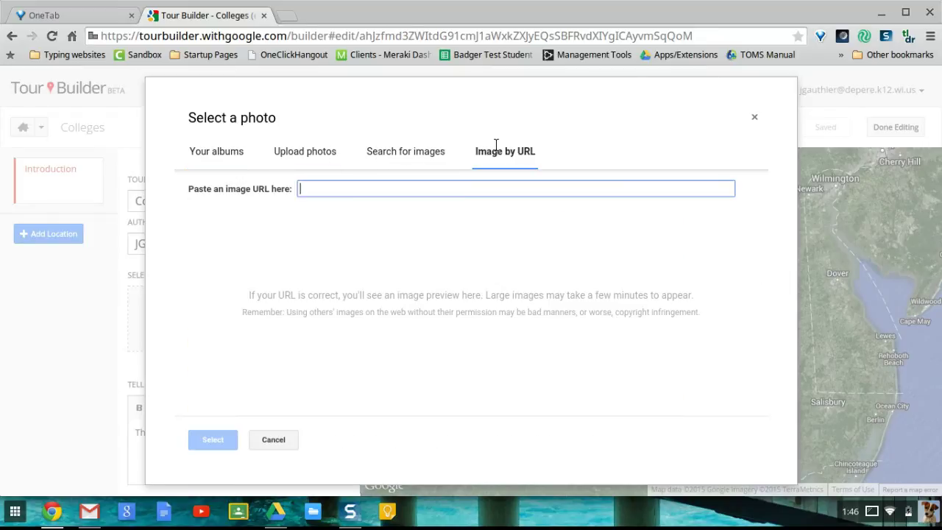
left_click(445, 153)
type("uw stou")
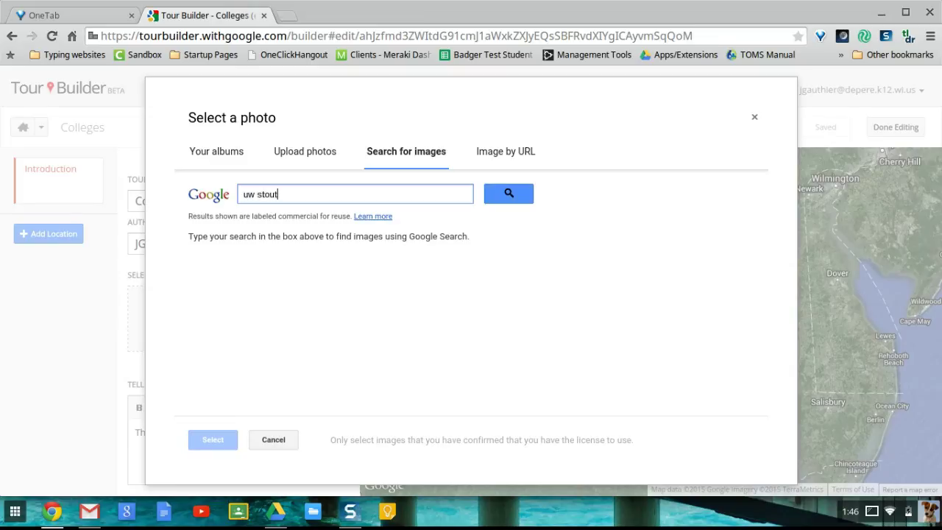
type("t")
key("Return")
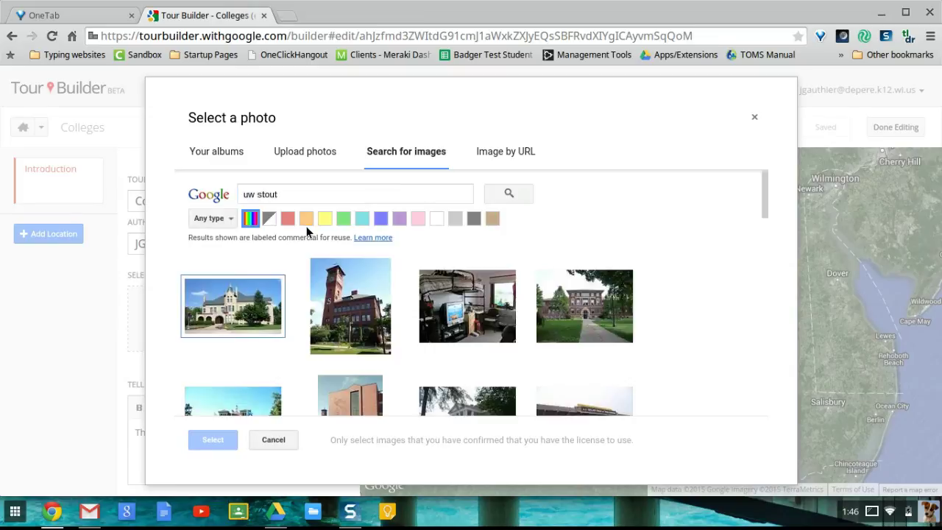
left_click(318, 266)
left_click(215, 439)
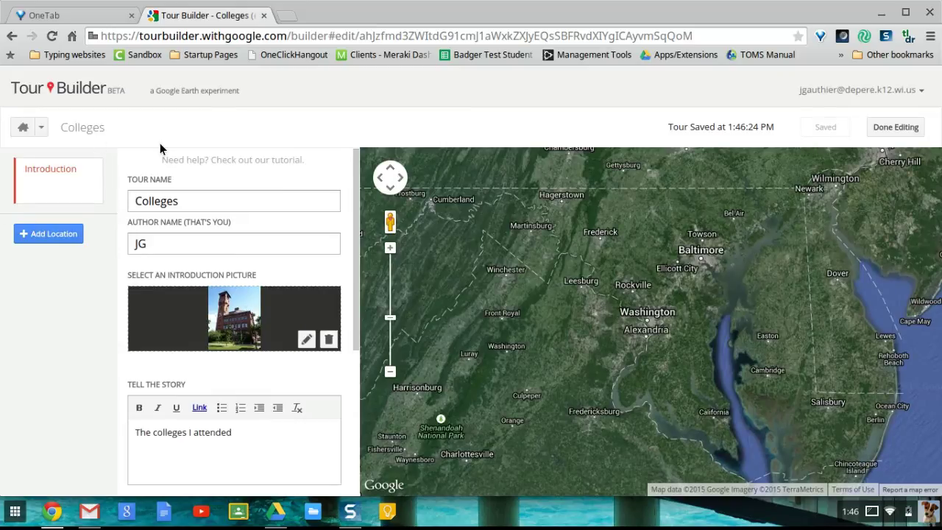
Add a new location to the tour by searching for UW-Stevens Point on Main Street
left_click(50, 233)
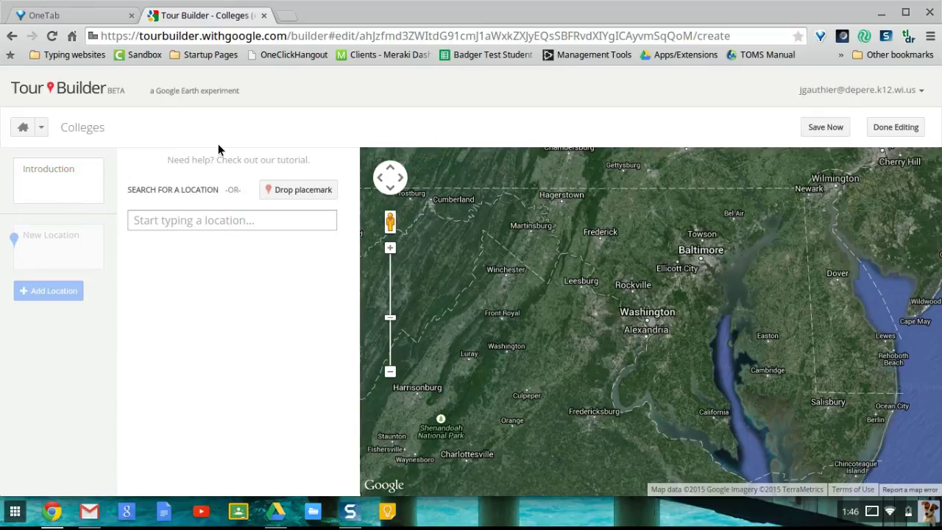
left_click(187, 215)
type("U")
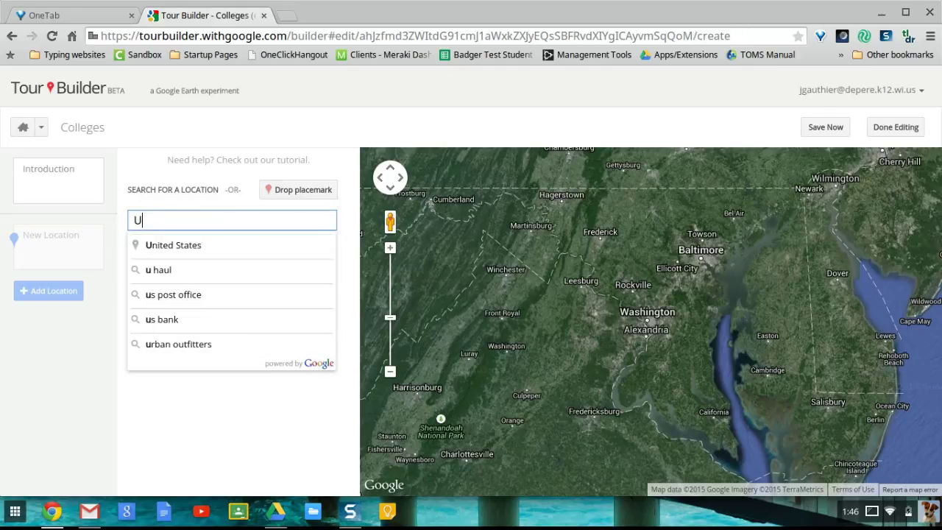
type("w stevents")
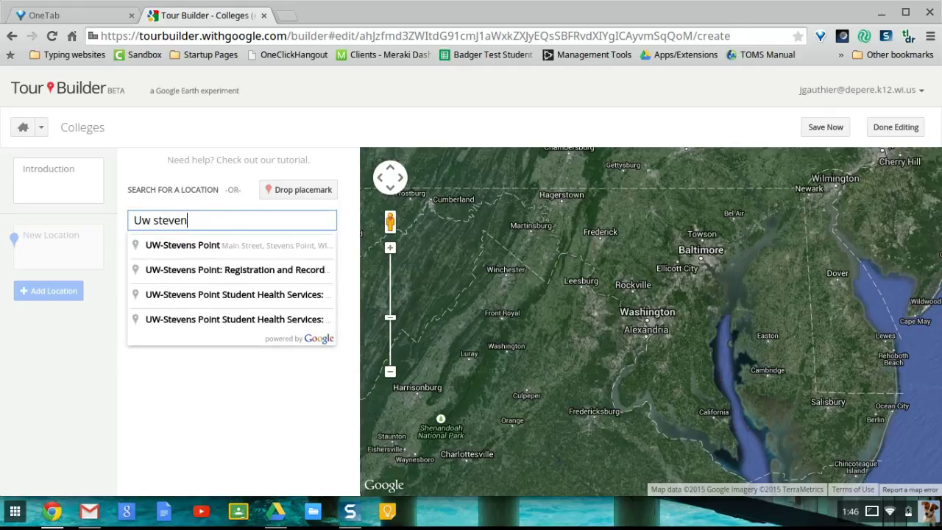
left_click(195, 247)
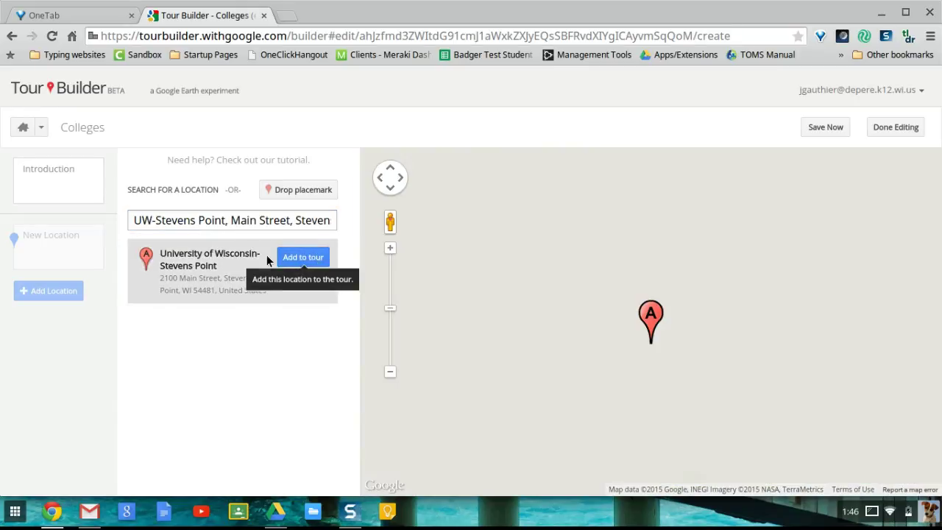
left_click(315, 257)
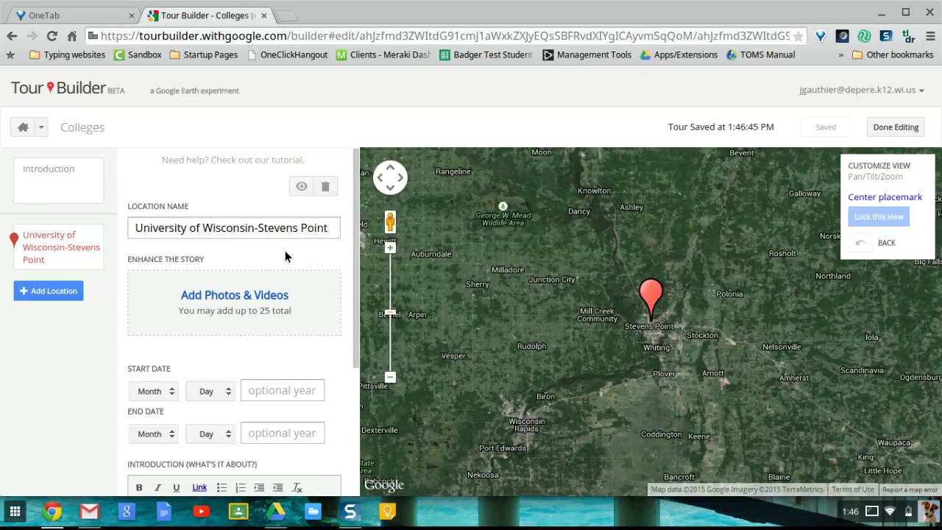
Set the start date of the University of Wisconsin-Stevens Point location to Sep 01, 2006
scroll(153, 325, "down", 1)
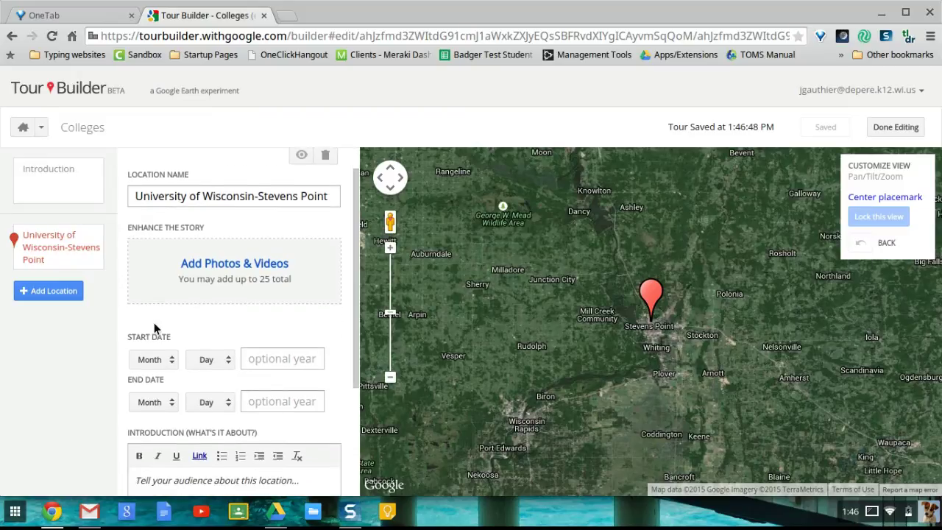
scroll(154, 322, "down", 2)
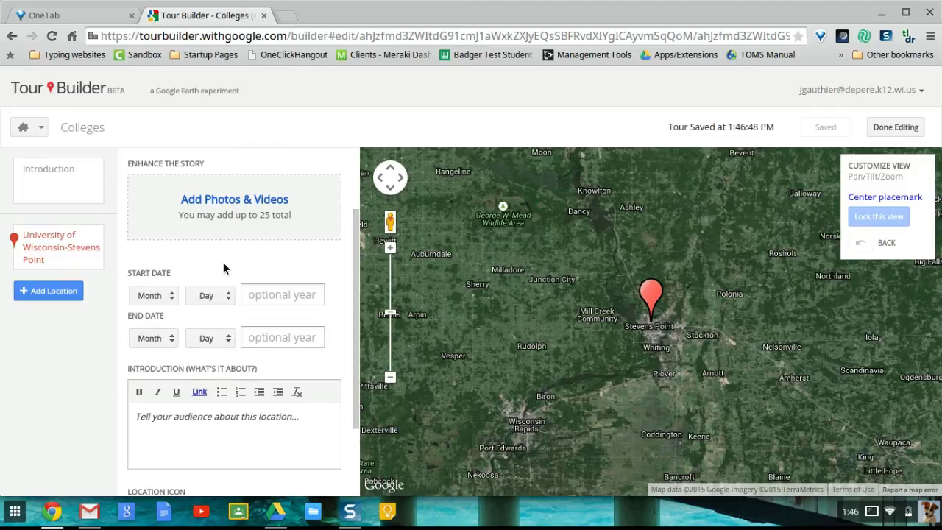
left_click(163, 293)
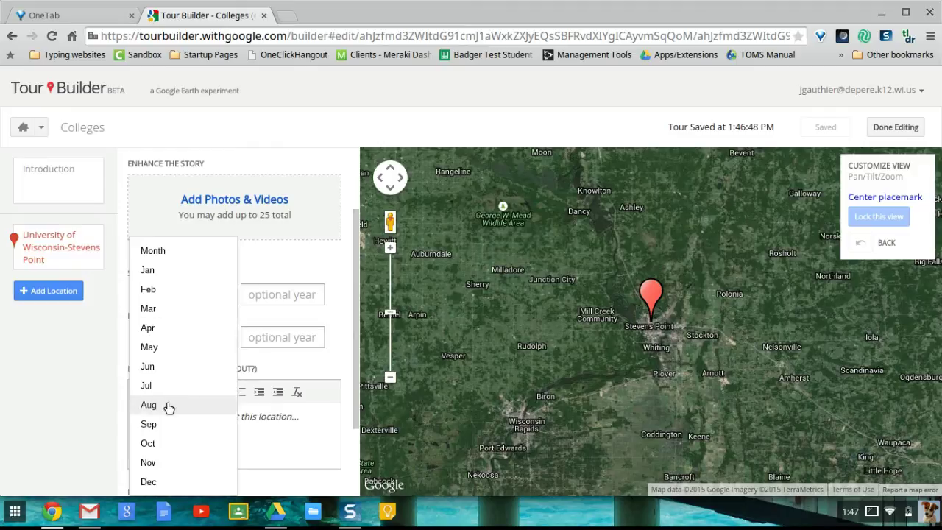
left_click(153, 424)
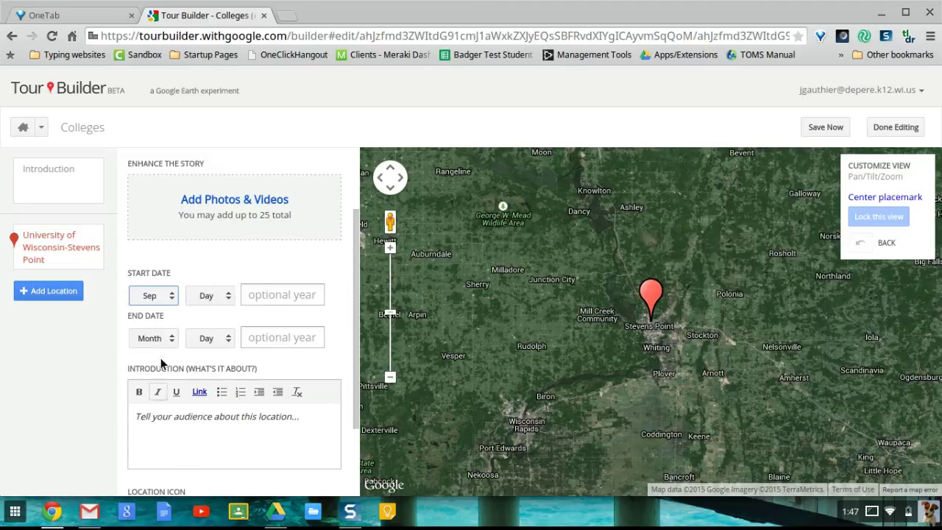
left_click(211, 295)
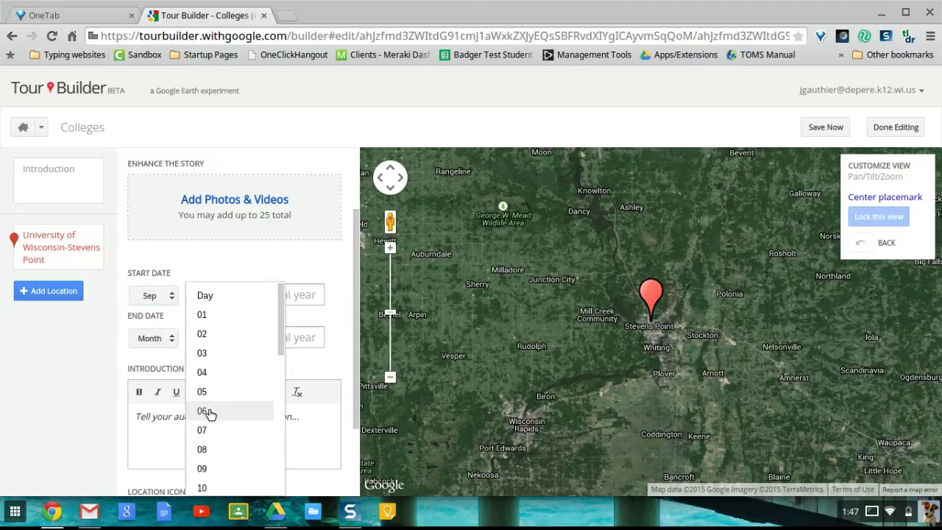
left_click(210, 411)
key("Tab")
left_click(199, 302)
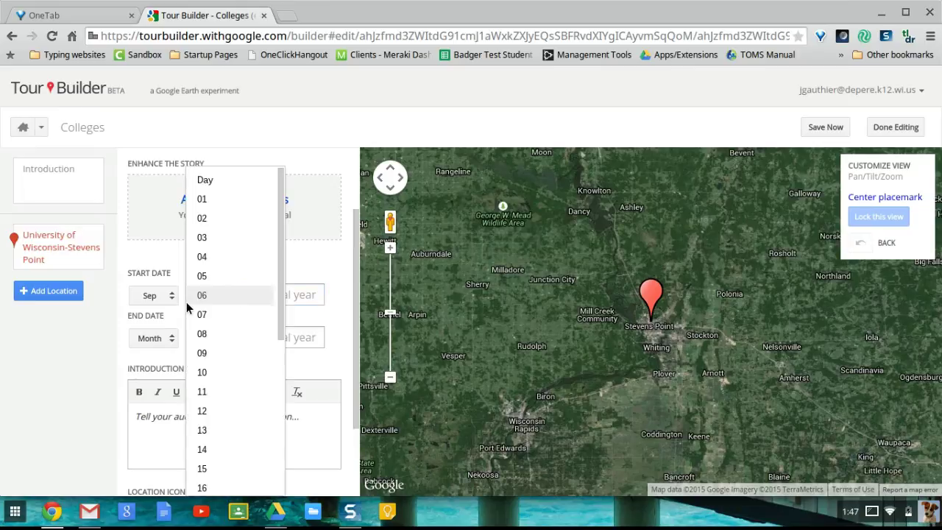
left_click(219, 199)
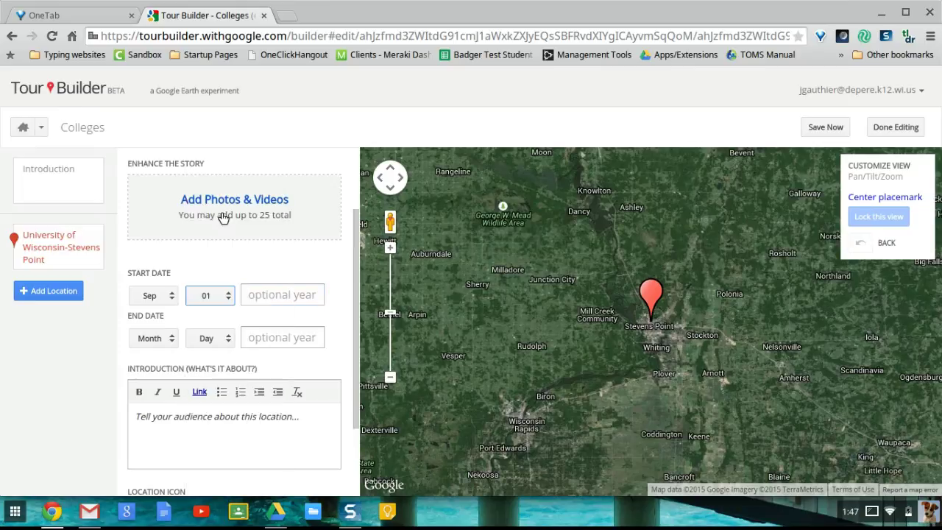
left_click(273, 296)
type("2006")
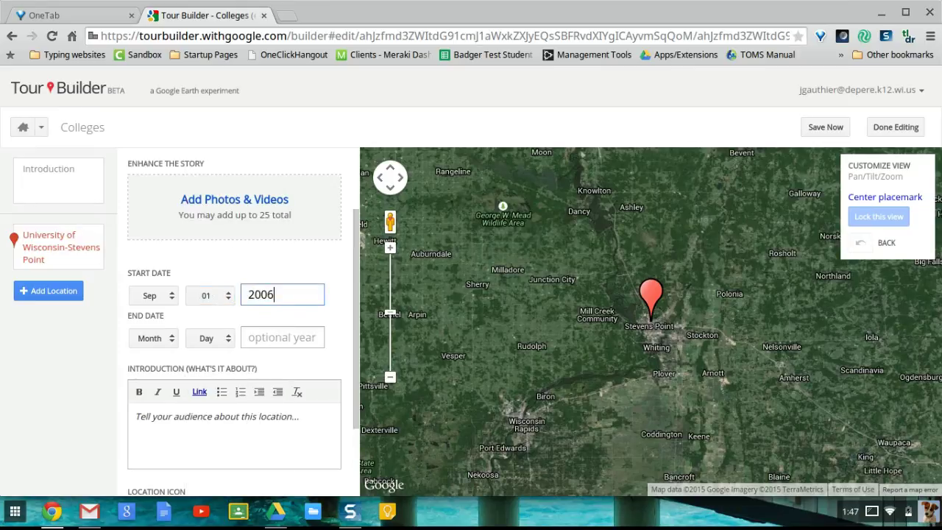
Set the end date of the University of Wisconsin-Stevens Point location to May 15, 2007
left_click(175, 337)
left_click(158, 346)
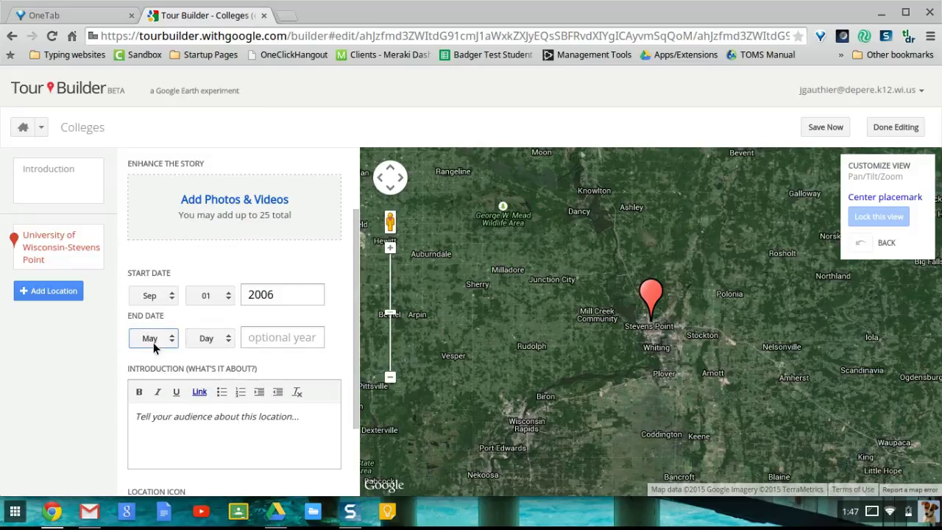
left_click(206, 342)
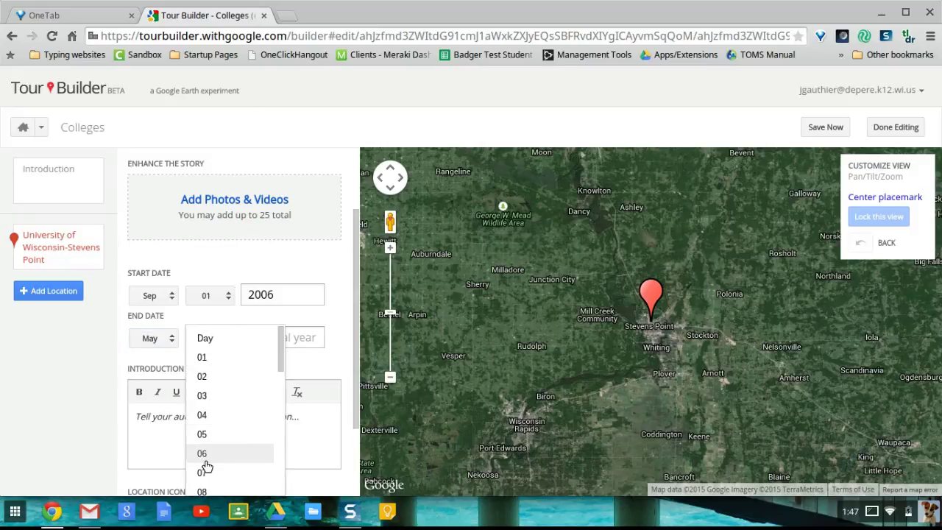
scroll(204, 421, "down", 4)
left_click(209, 420)
left_click(250, 337)
type("2007")
Write "I spent my freshman year here!" as the introduction of the University of Wisconsin-Stevens Point location
scroll(219, 358, "down", 1)
left_click(219, 358)
type("I spent ,m")
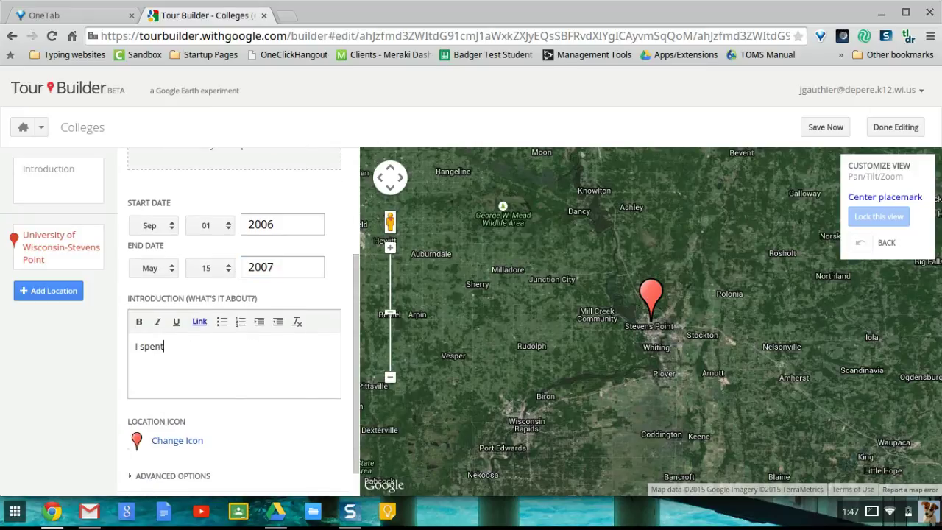
key("BackSpace")
key("BackSpace")
type("my frshman")
key("BackSpace")
key("BackSpace")
key("BackSpace")
key("BackSpace")
key("BackSpace")
type("eshman year here!")
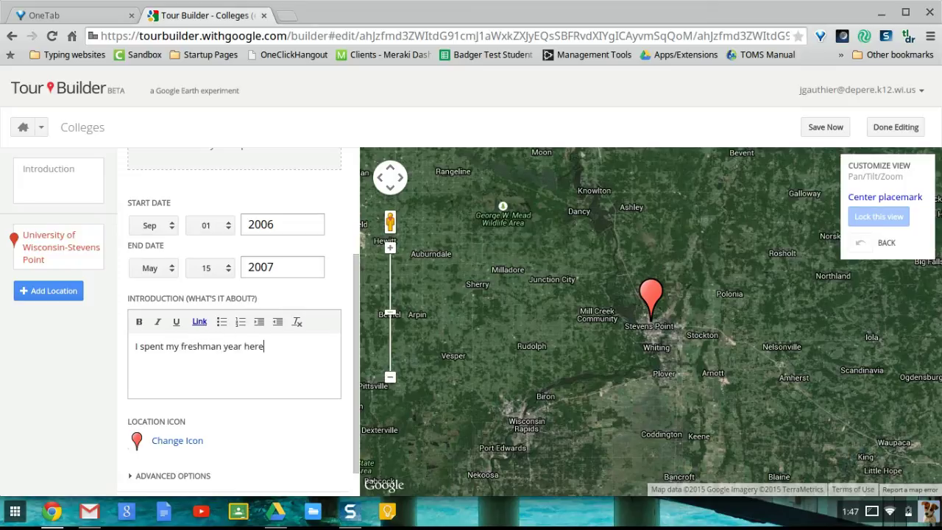
Change the Stevens Point location's icon to the black marker with a white star and expand the advanced options
left_click(163, 441)
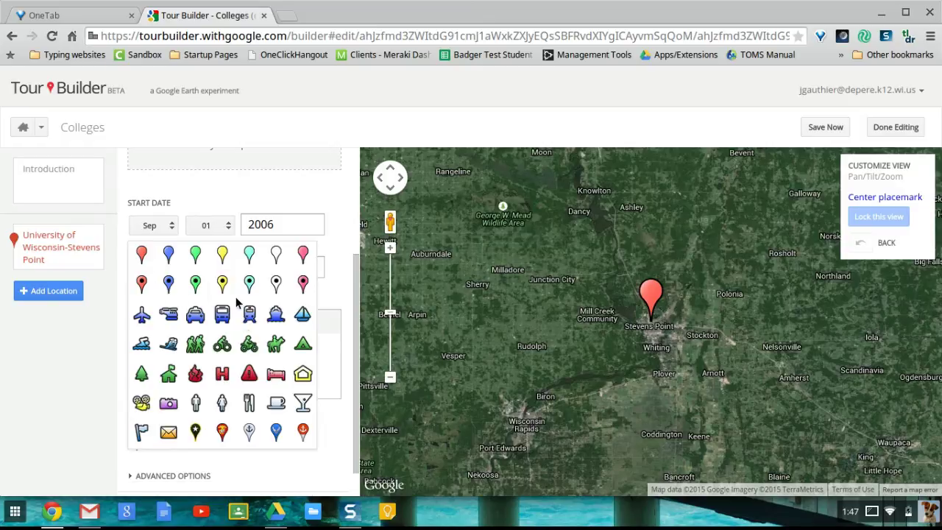
scroll(213, 375, "down", 1)
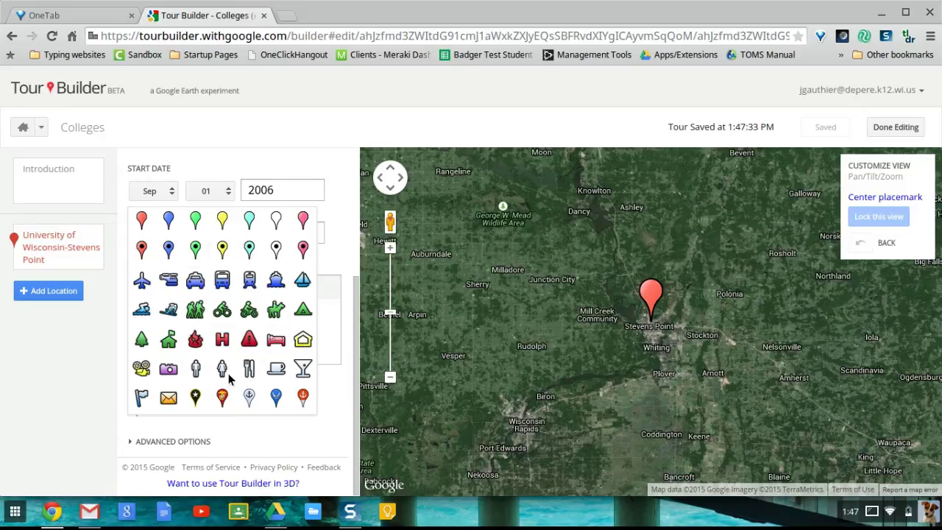
left_click(195, 397)
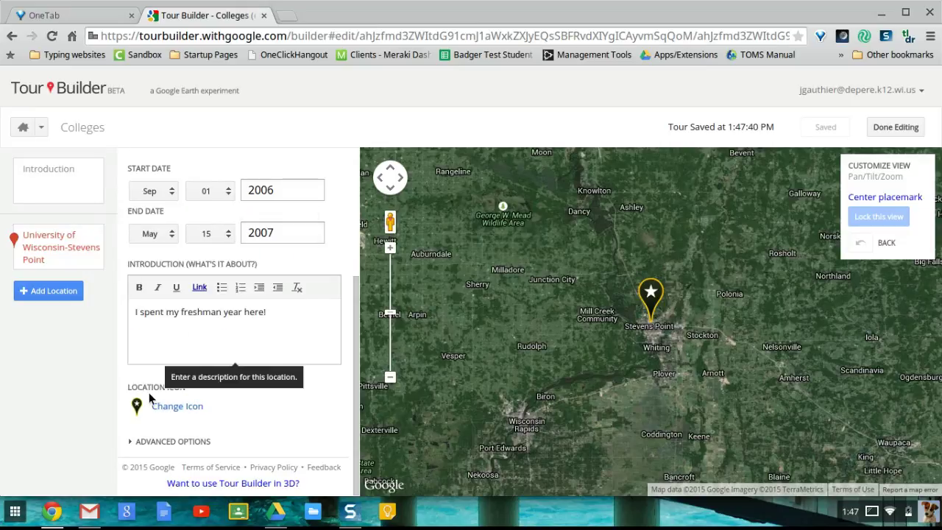
left_click(130, 444)
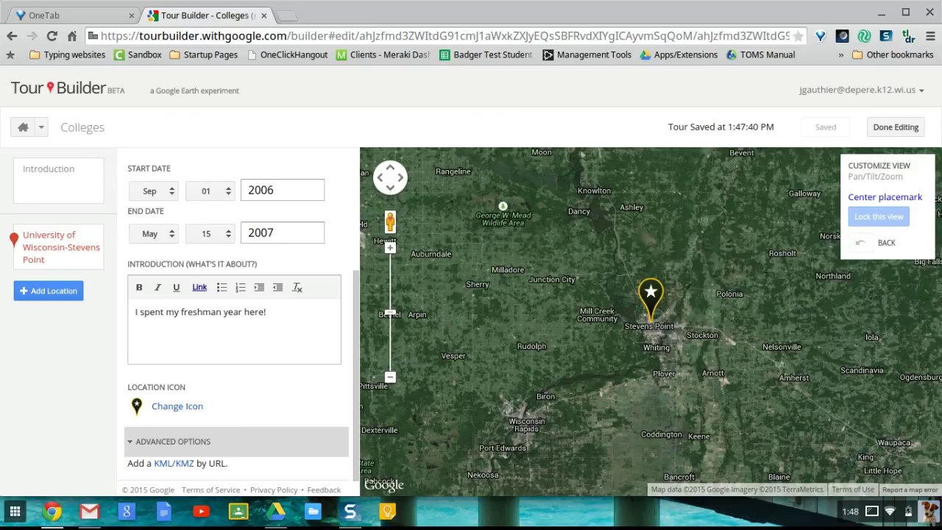
Zoom the map in to the Stevens Point campus buildings and sports fields and lock that view for the location
left_click(390, 251)
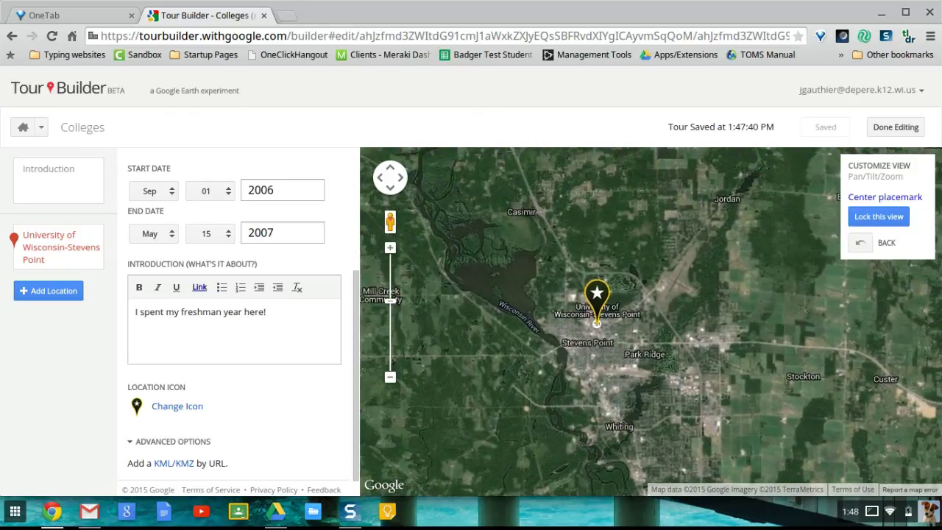
left_click(391, 248)
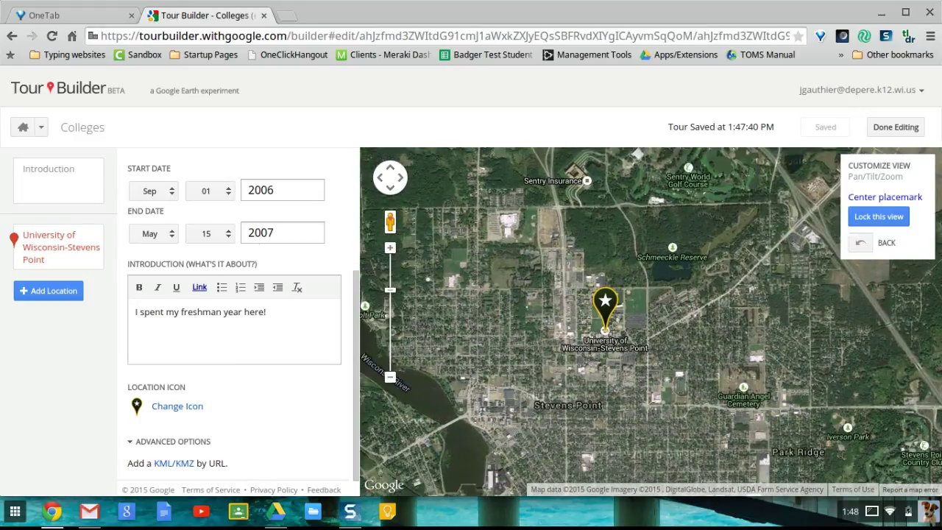
left_click(391, 250)
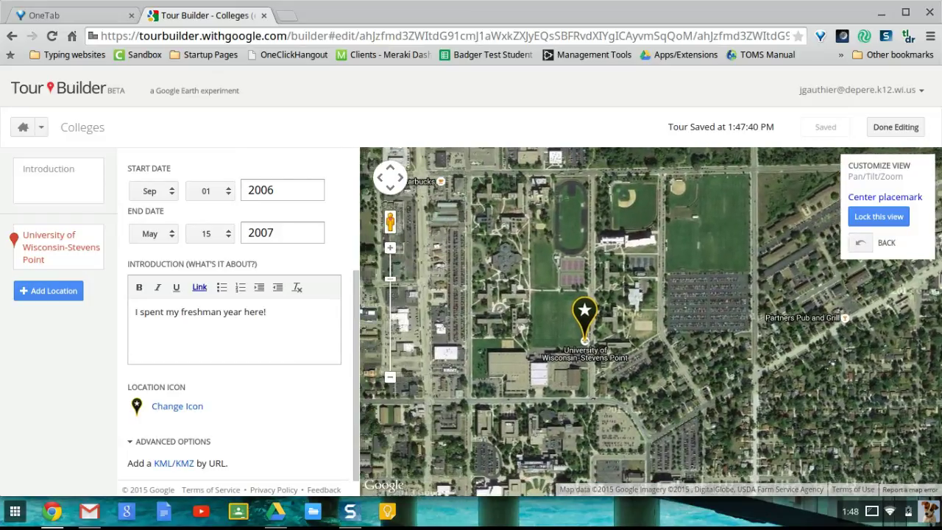
left_click(879, 217)
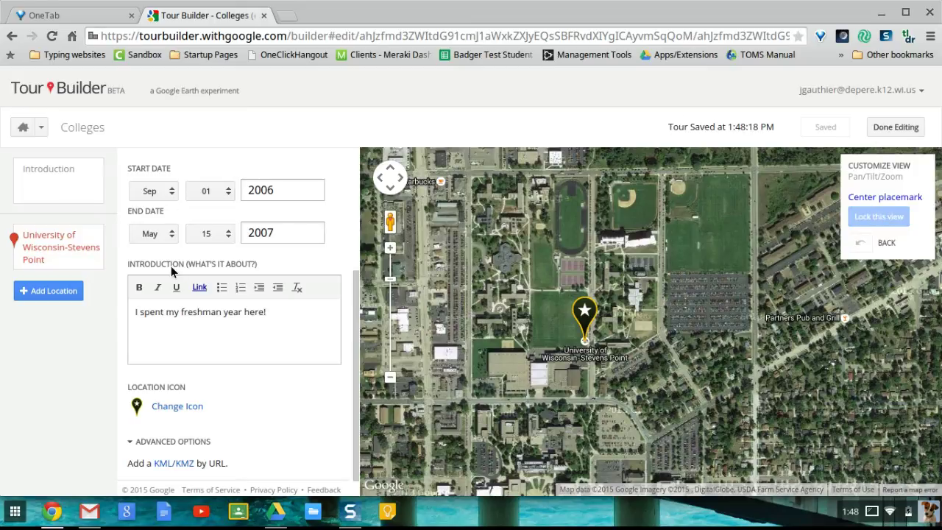
scroll(171, 266, "up", 5)
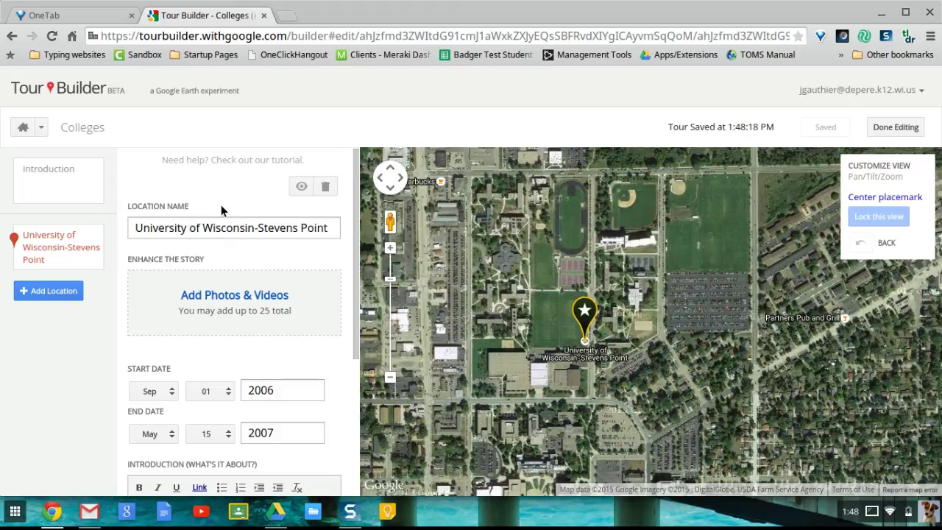
left_click(219, 296)
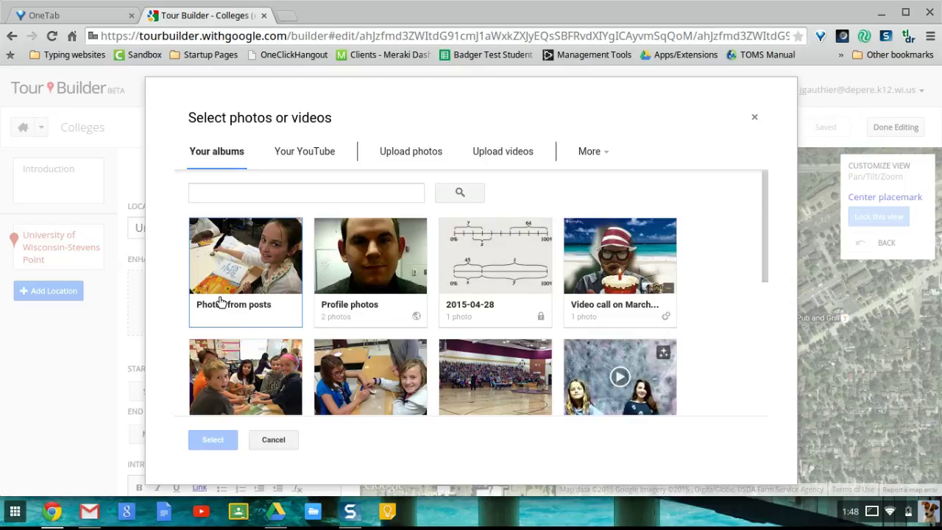
left_click(505, 152)
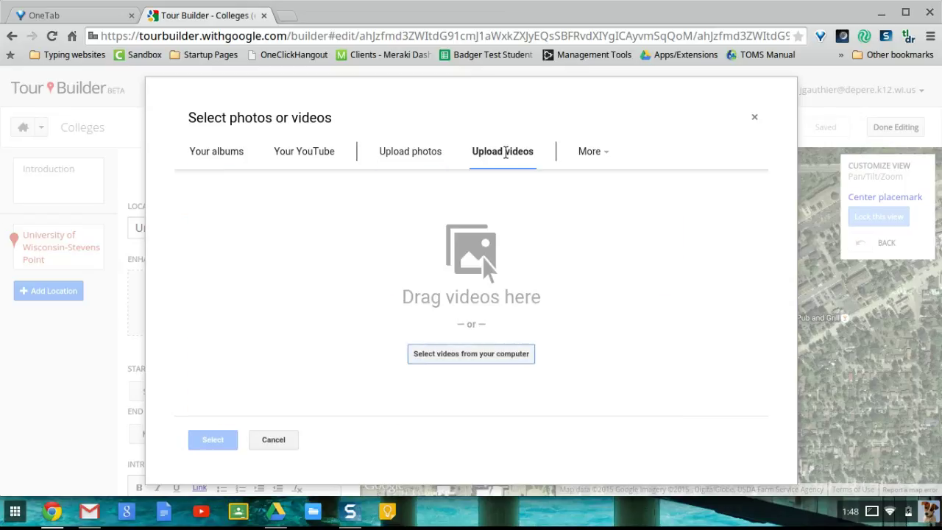
left_click(605, 151)
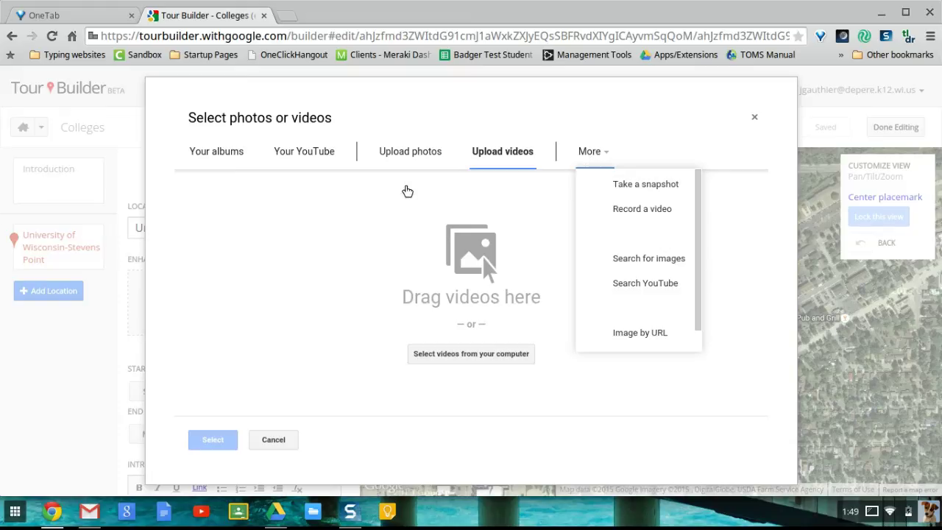
left_click(515, 353)
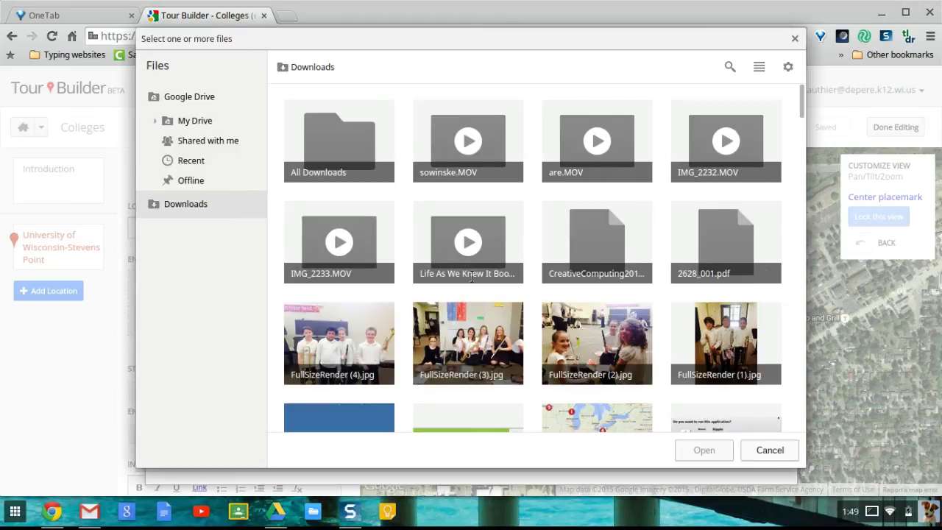
left_click(795, 39)
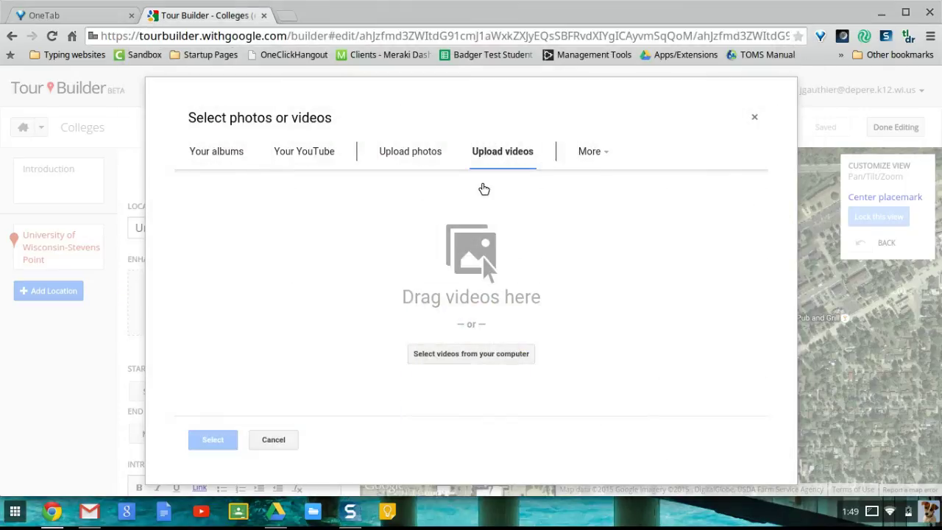
left_click(754, 119)
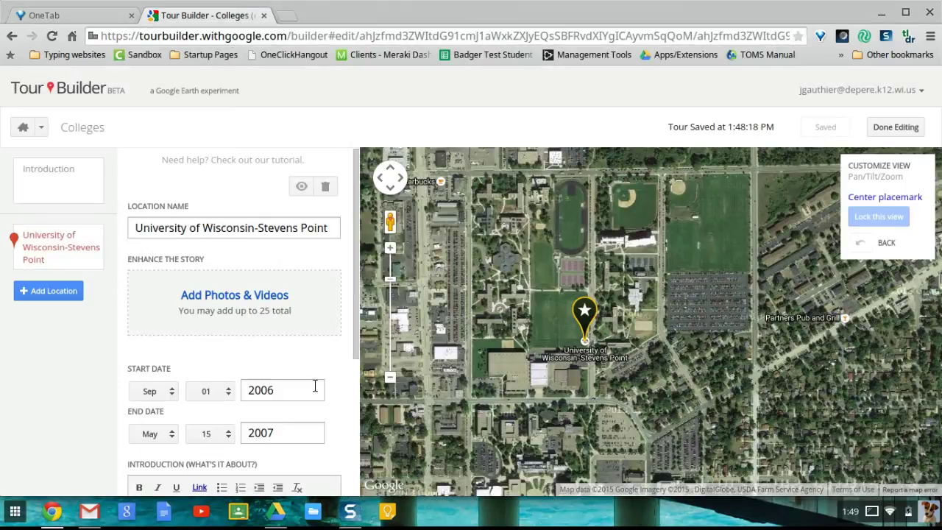
Add a photo to the Stevens Point location by searching Google images for "uw stevens point" and choosing the building behind the green lawn
left_click(237, 300)
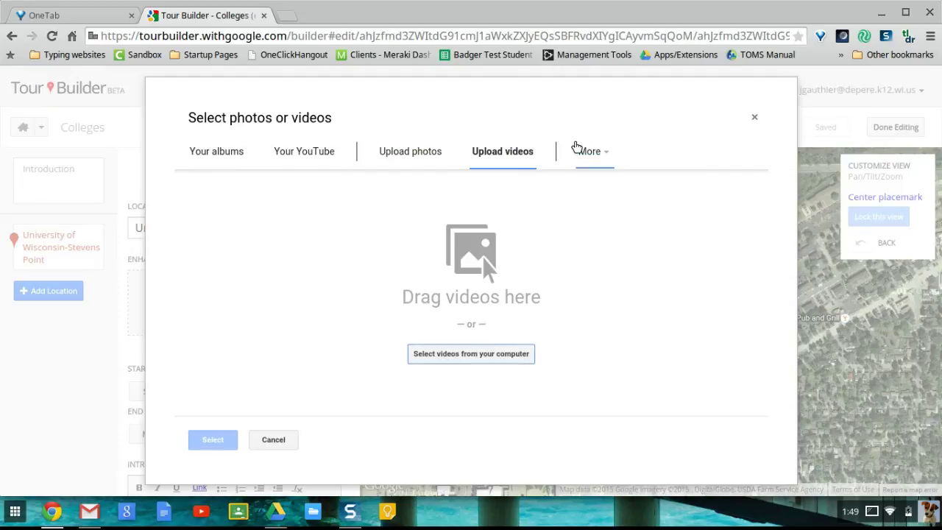
left_click(581, 151)
left_click(620, 259)
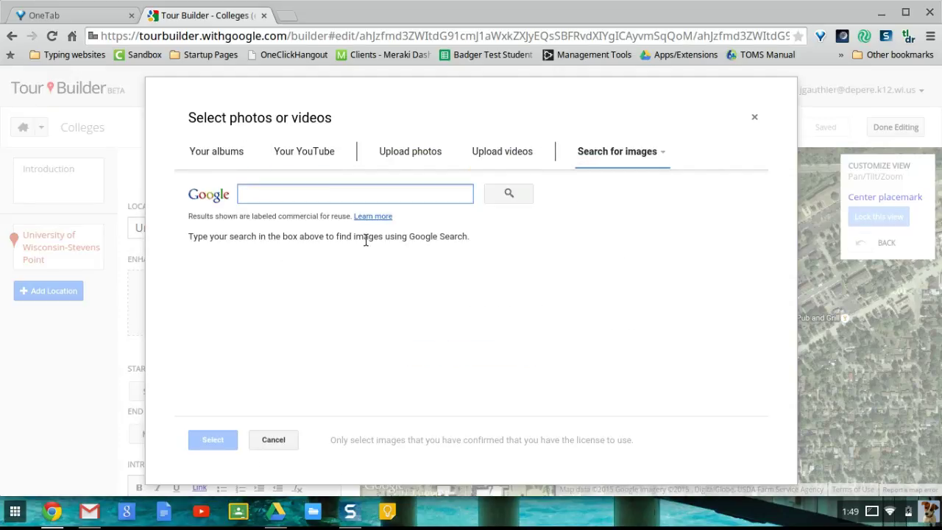
type("uw stevens point")
key("Return")
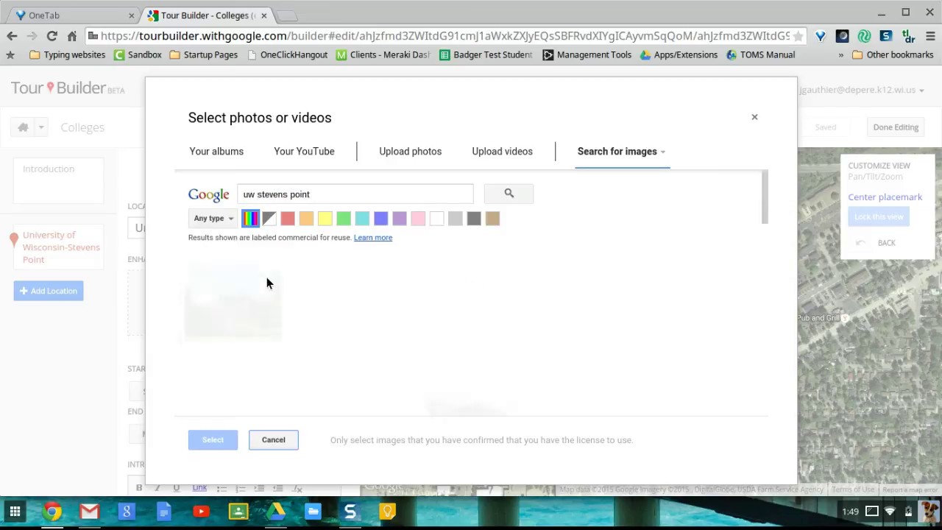
left_click(257, 307)
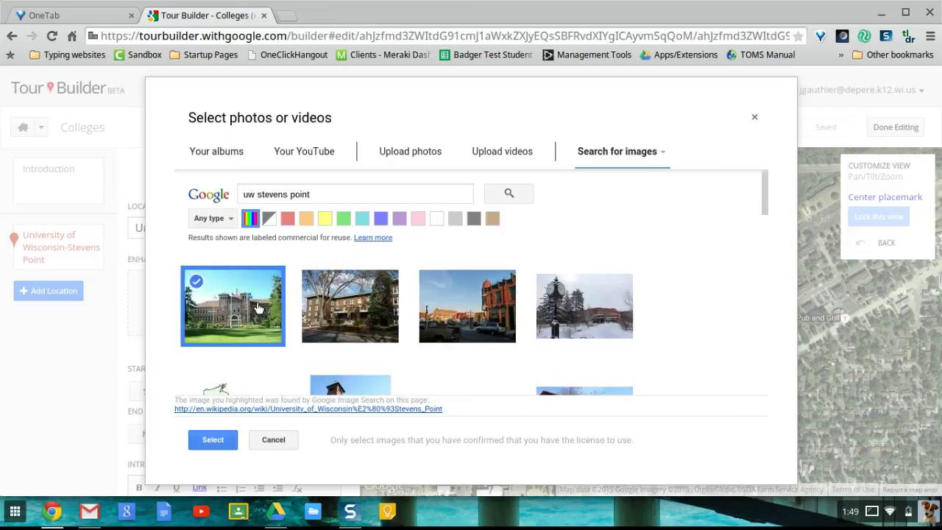
left_click(213, 441)
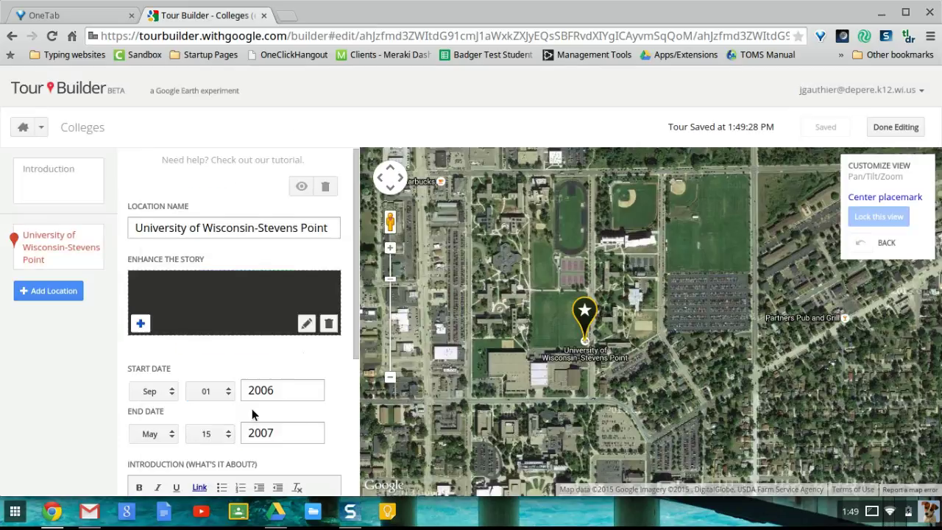
Add a new location to the tour by searching for "Uw stout" and picking UW-Stout on Broadway Street South
left_click(58, 290)
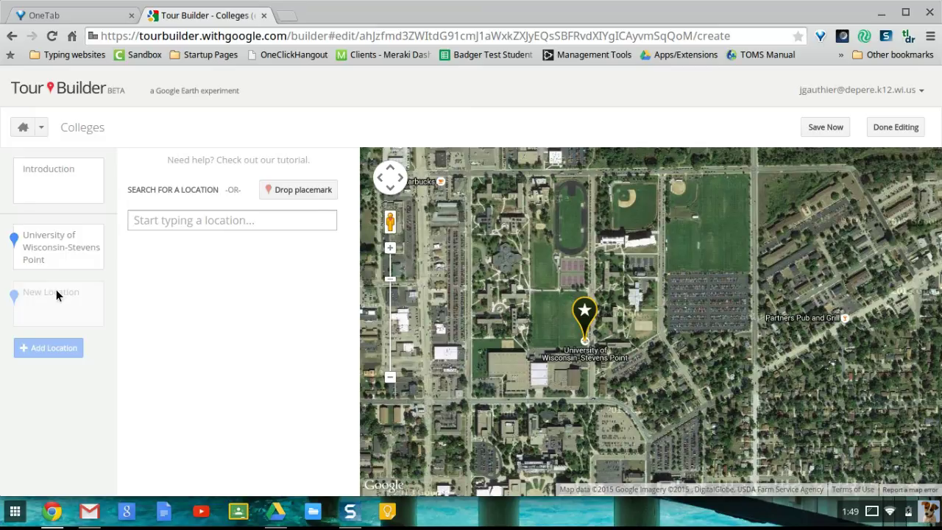
left_click(271, 217)
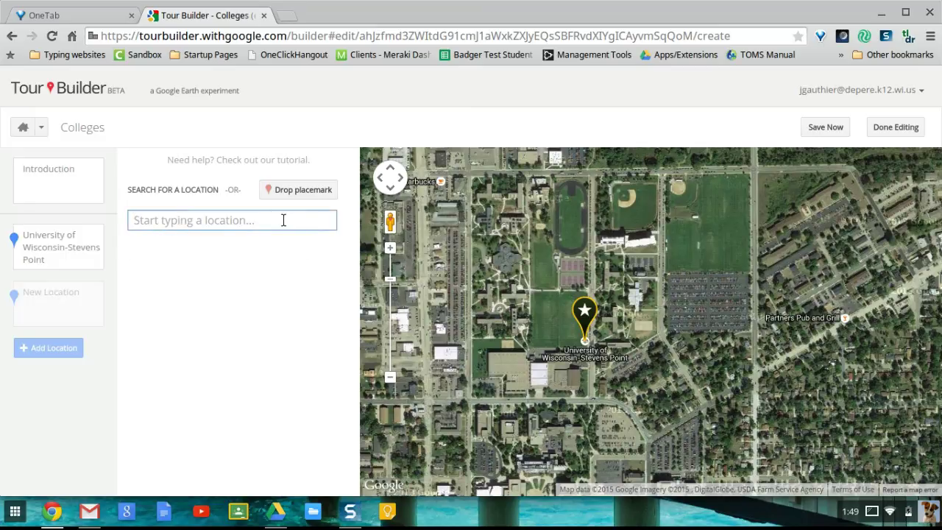
type("Uw stout")
left_click(318, 249)
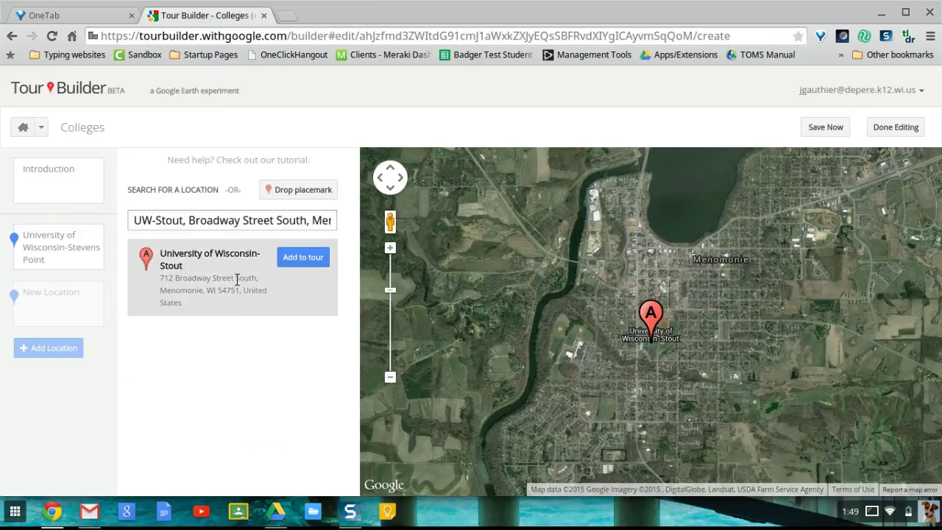
left_click(294, 257)
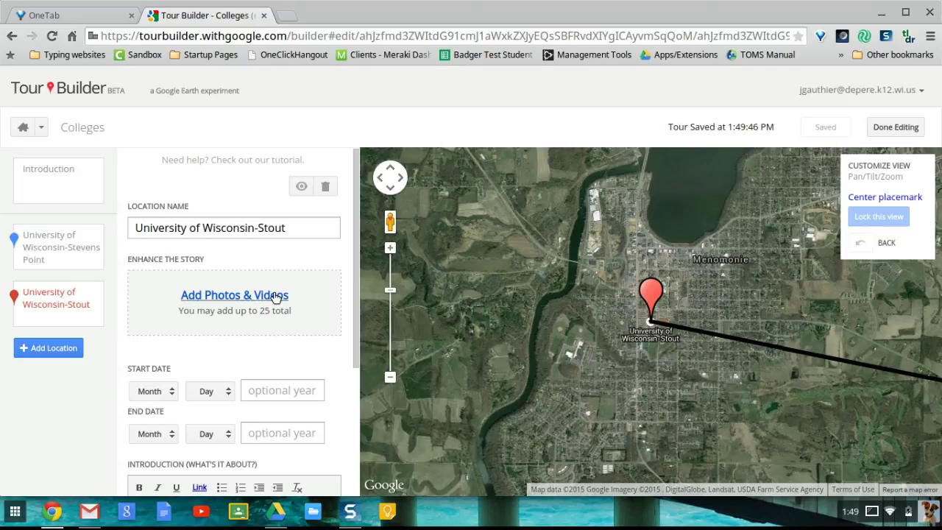
scroll(207, 338, "down", 2)
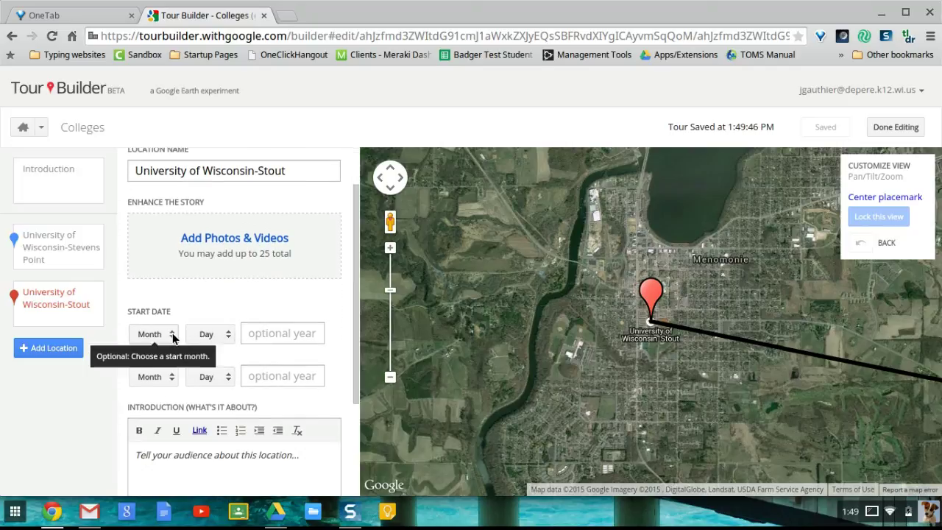
scroll(242, 306, "down", 6)
scroll(242, 309, "up", 5)
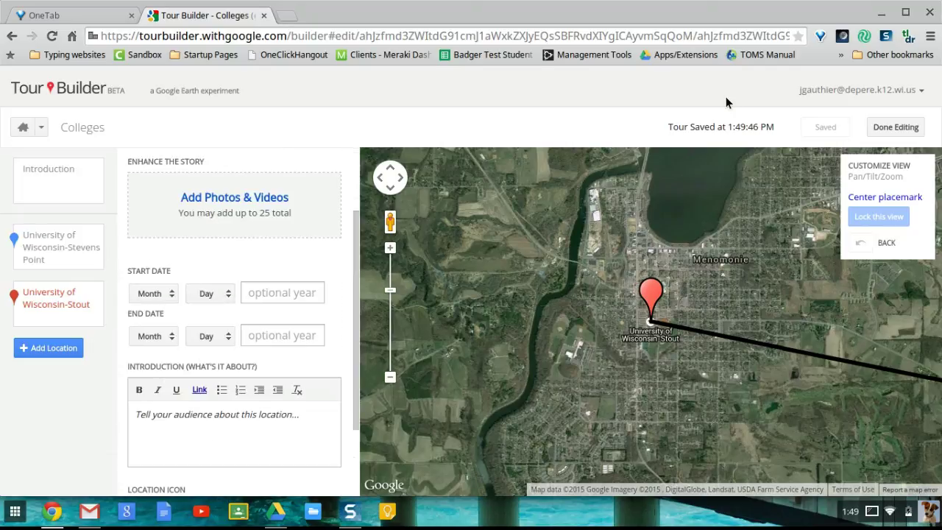
Finish editing the tour and play it full screen from the Colleges introduction
left_click(909, 129)
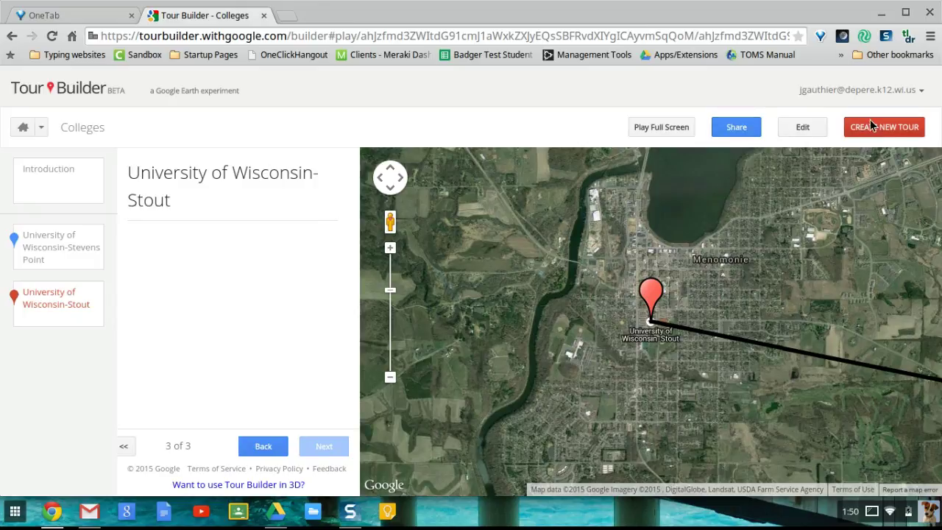
left_click(661, 127)
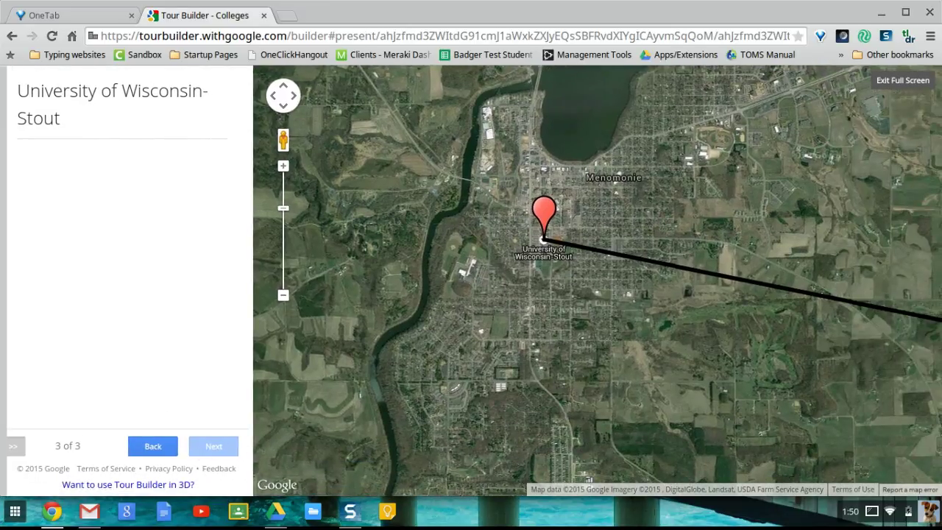
left_click(151, 446)
left_click(147, 449)
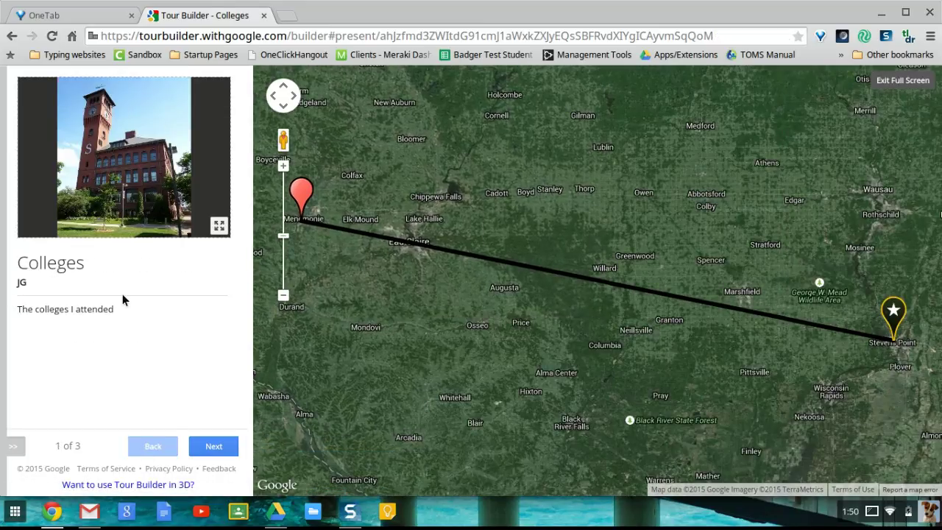
View the introduction picture enlarged and advance through the Stevens Point and Stout locations of the tour
left_click(130, 158)
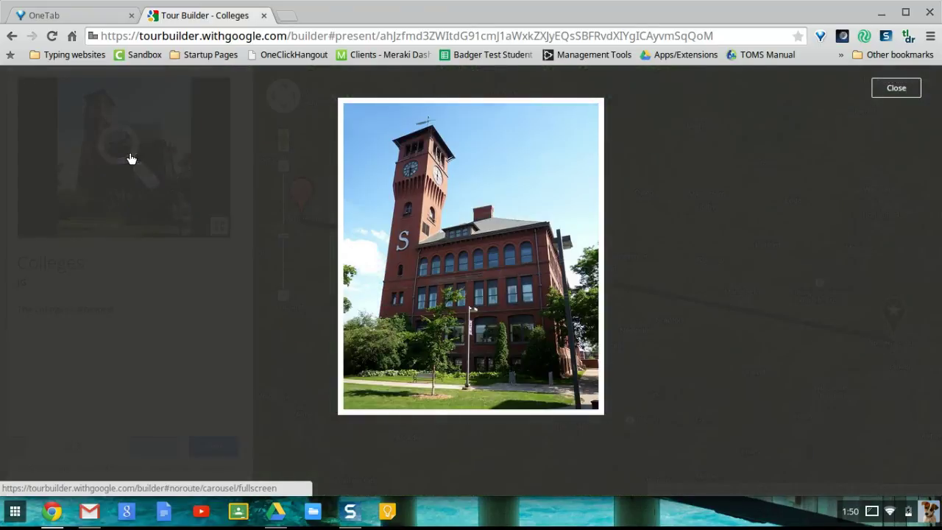
key("Escape")
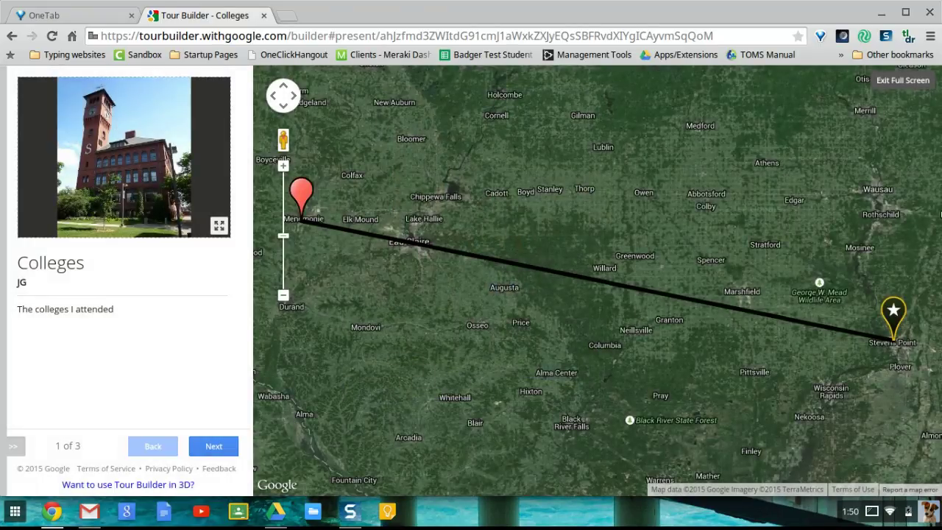
left_click(223, 449)
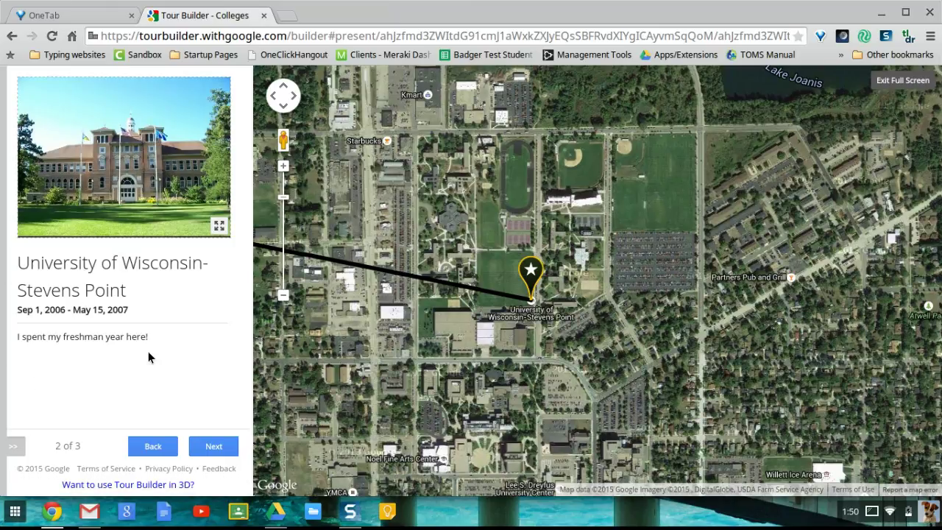
left_click(223, 448)
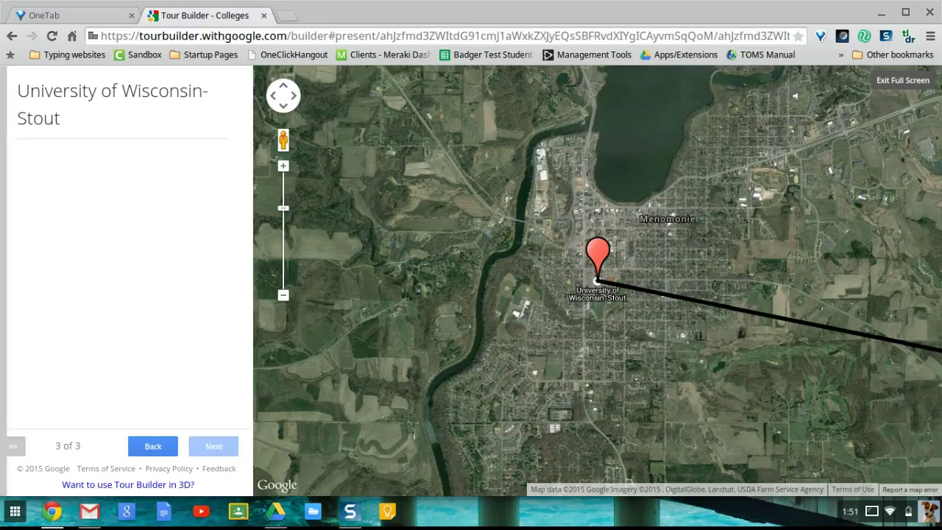
left_click(891, 511)
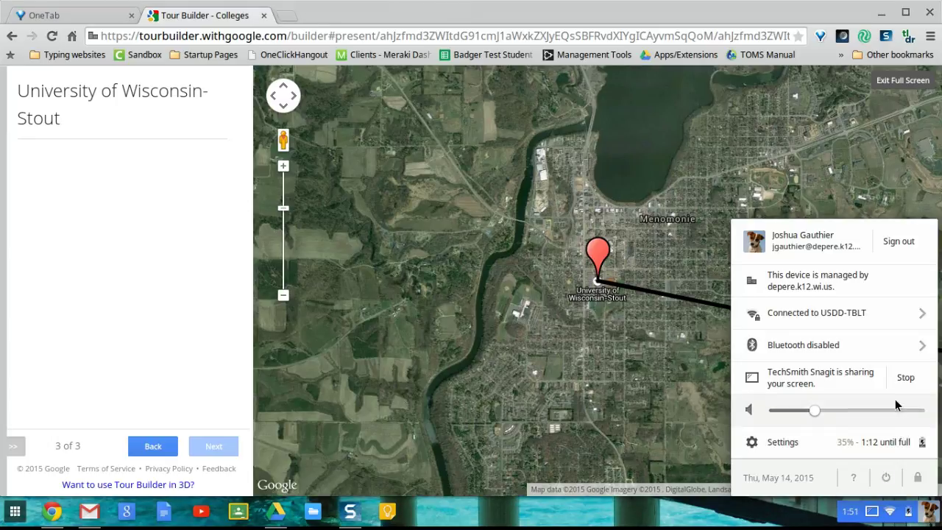